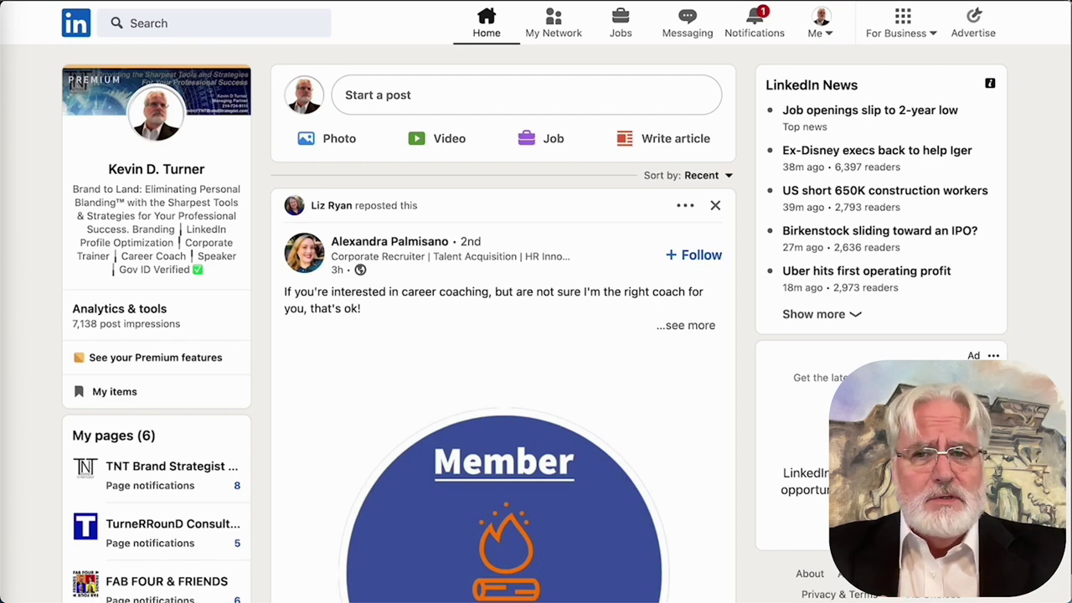
Start a new post in Designer with the prompt "create a professional design to get people excited about the new linkedin features for 2023"
left_click(562, 110)
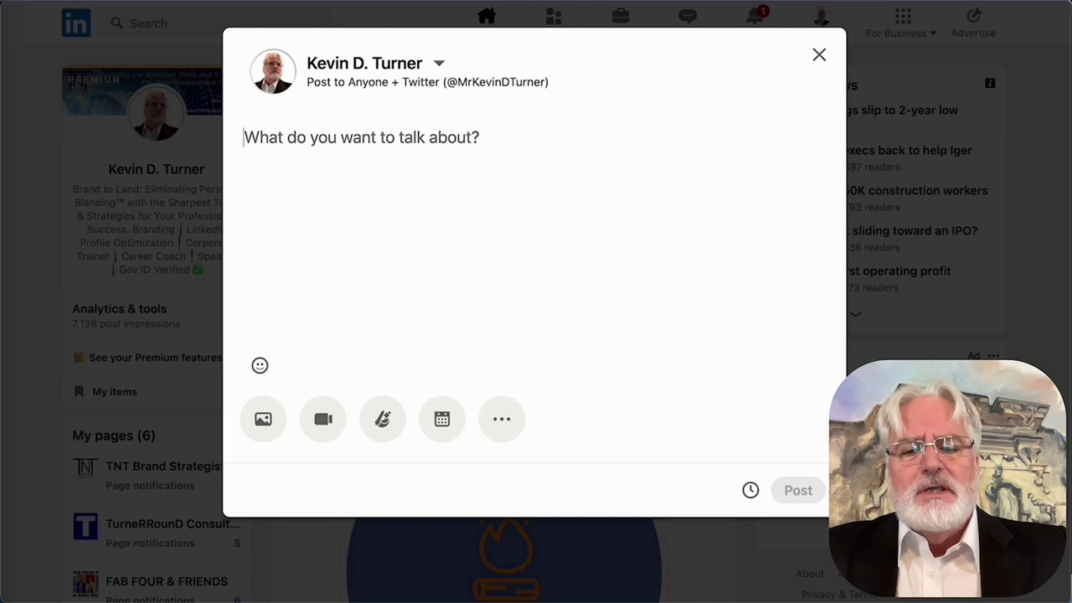
left_click(383, 425)
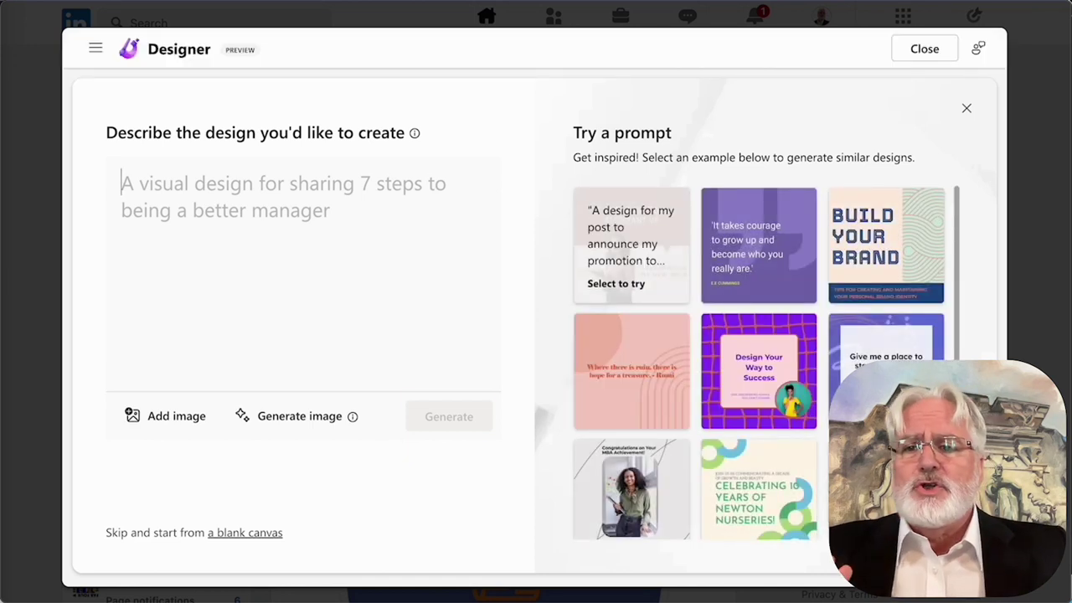
type("create")
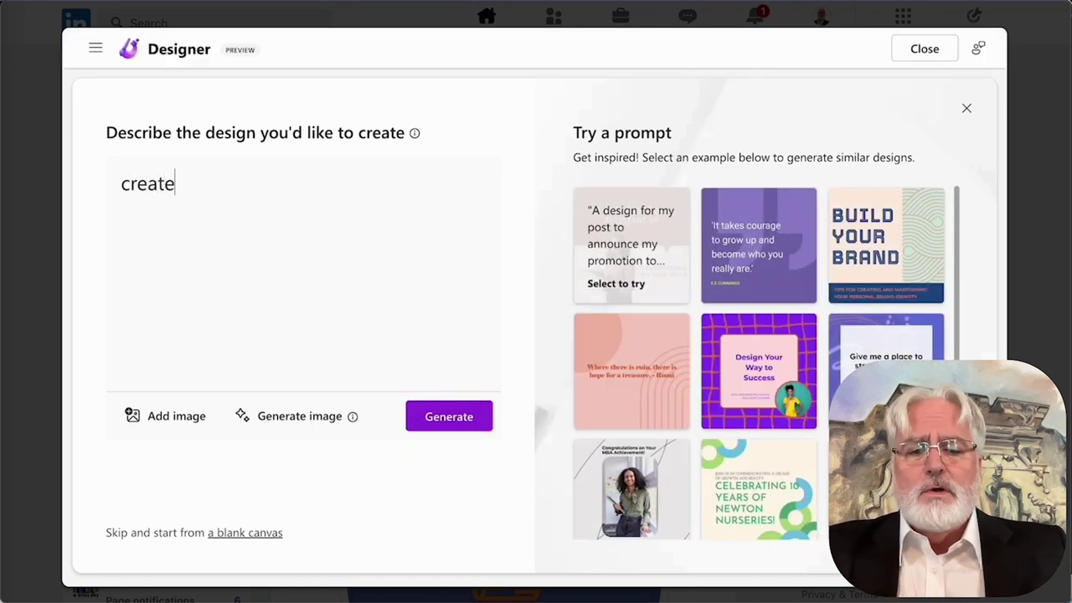
type(" a pro")
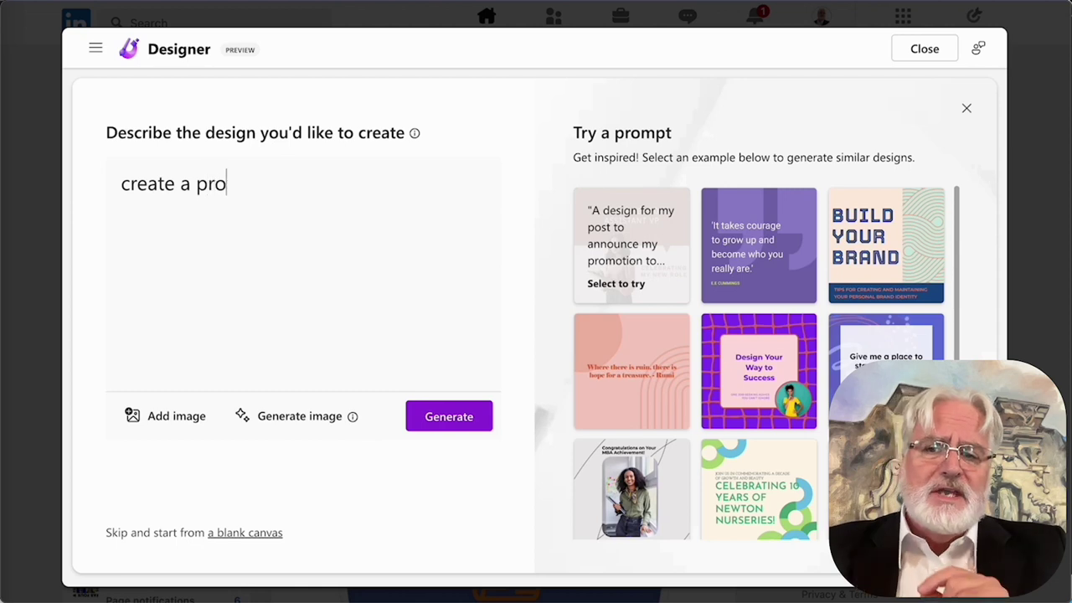
type("fessional ")
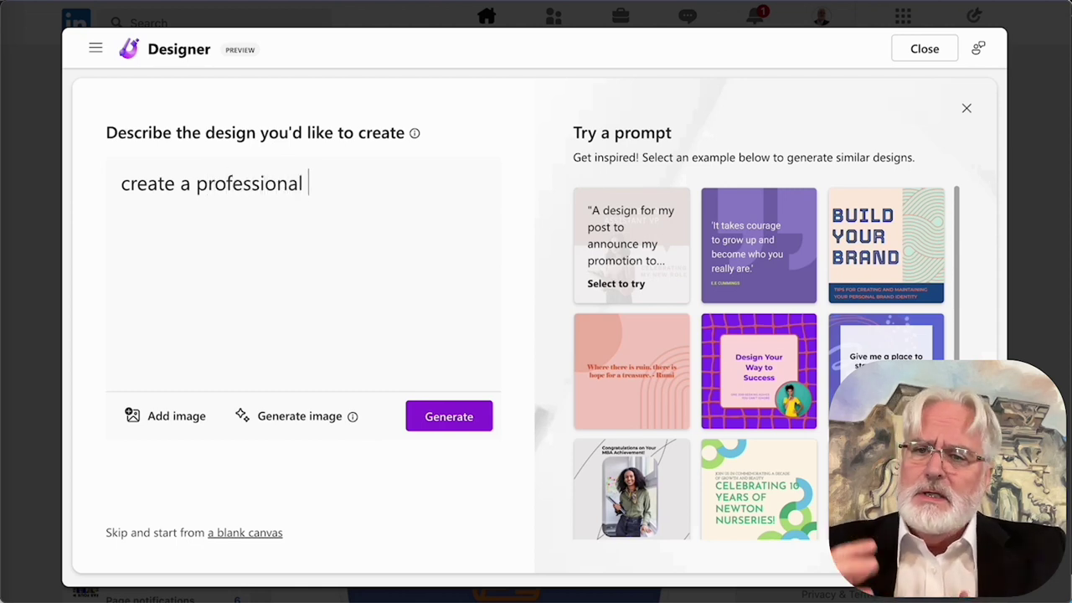
type("desi")
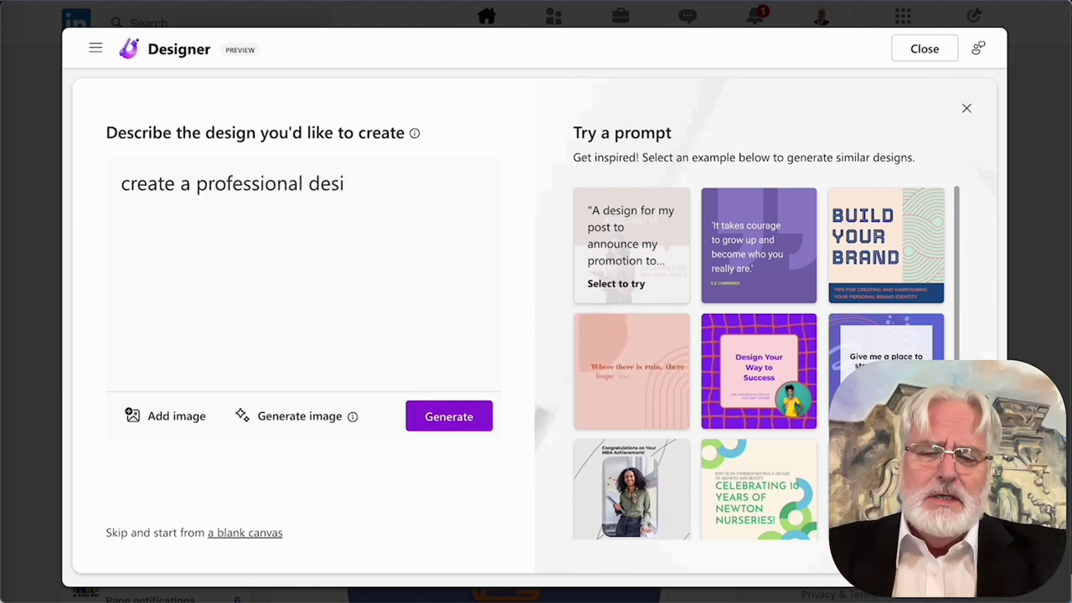
type("gn ")
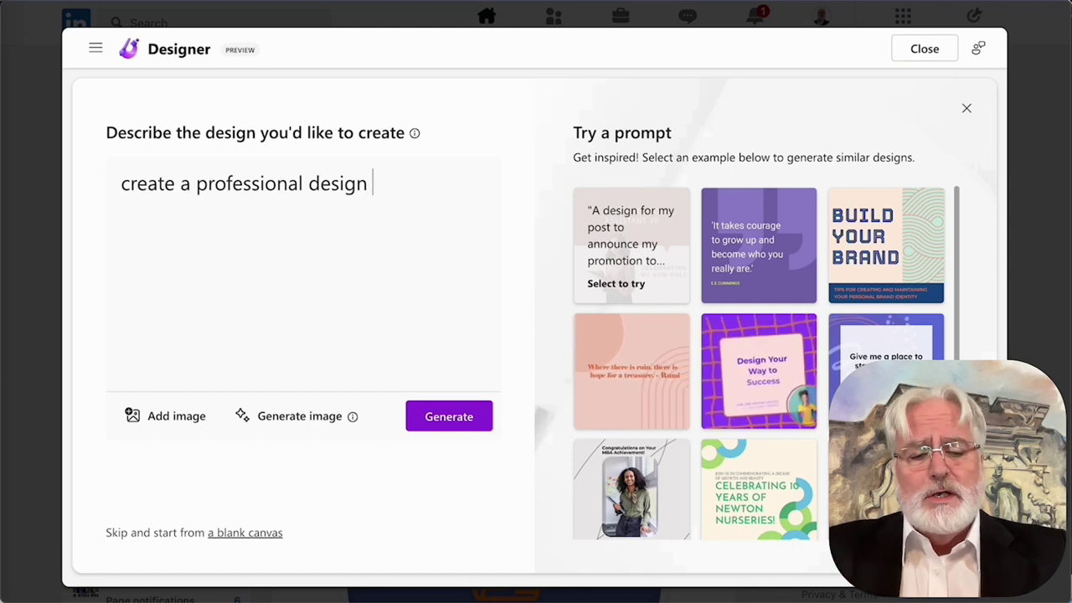
type("to get ")
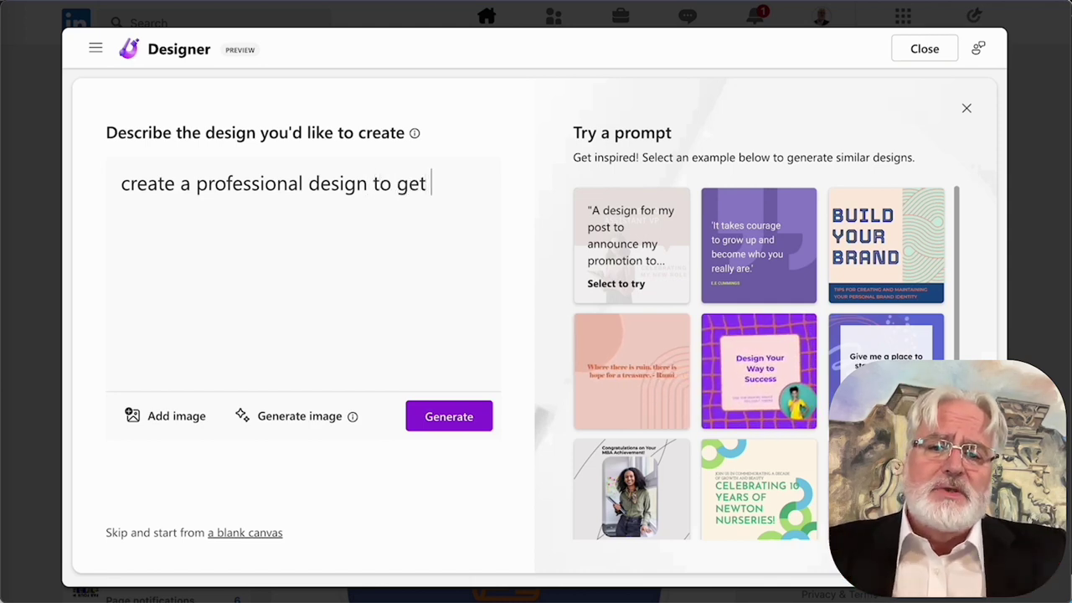
type("people")
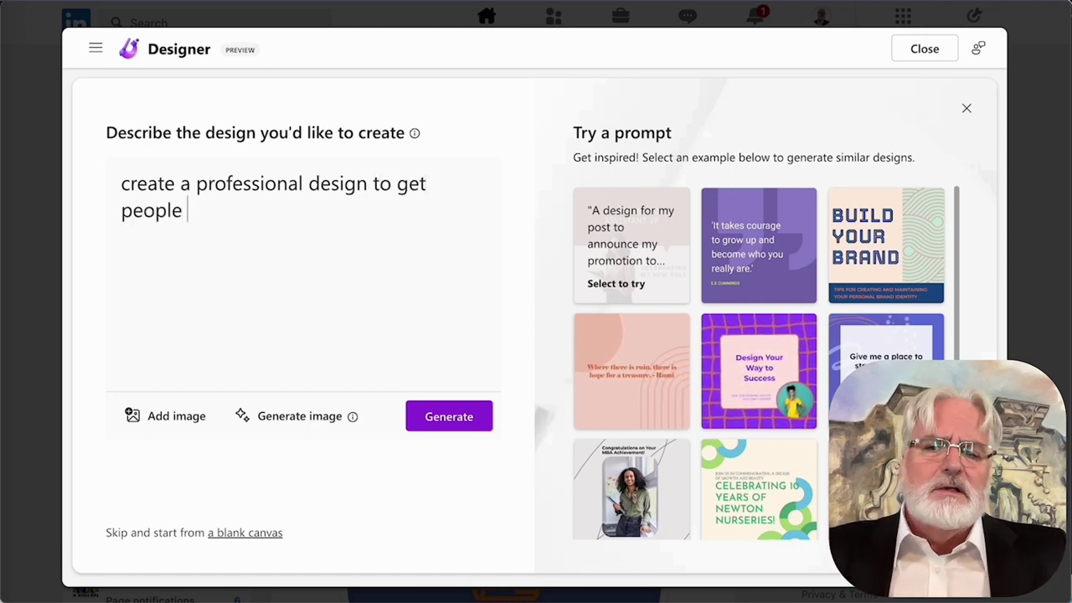
type(" excited about the new")
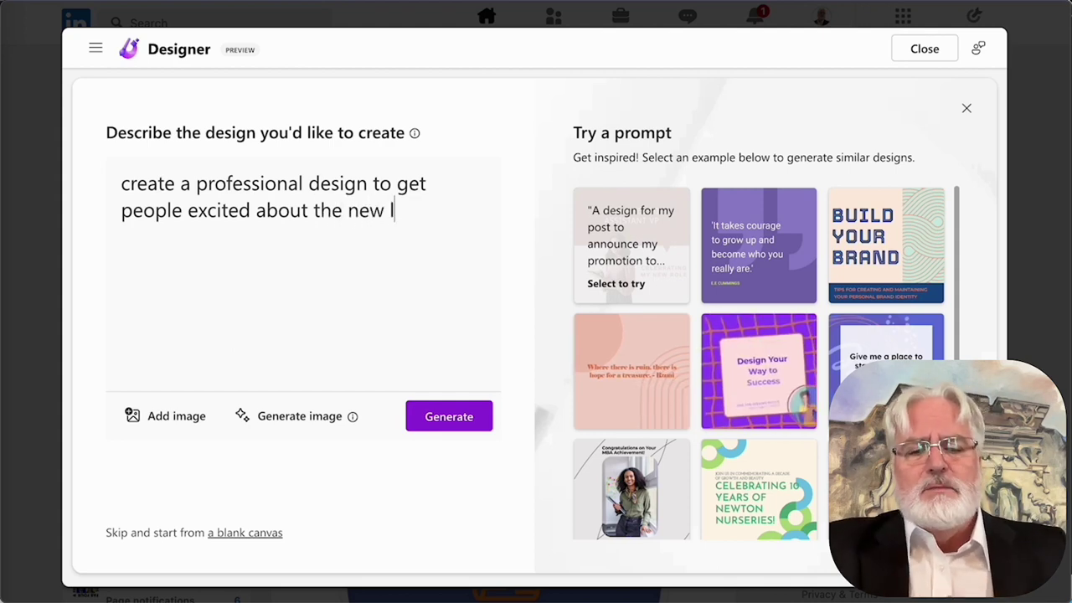
type(" linkedin fea")
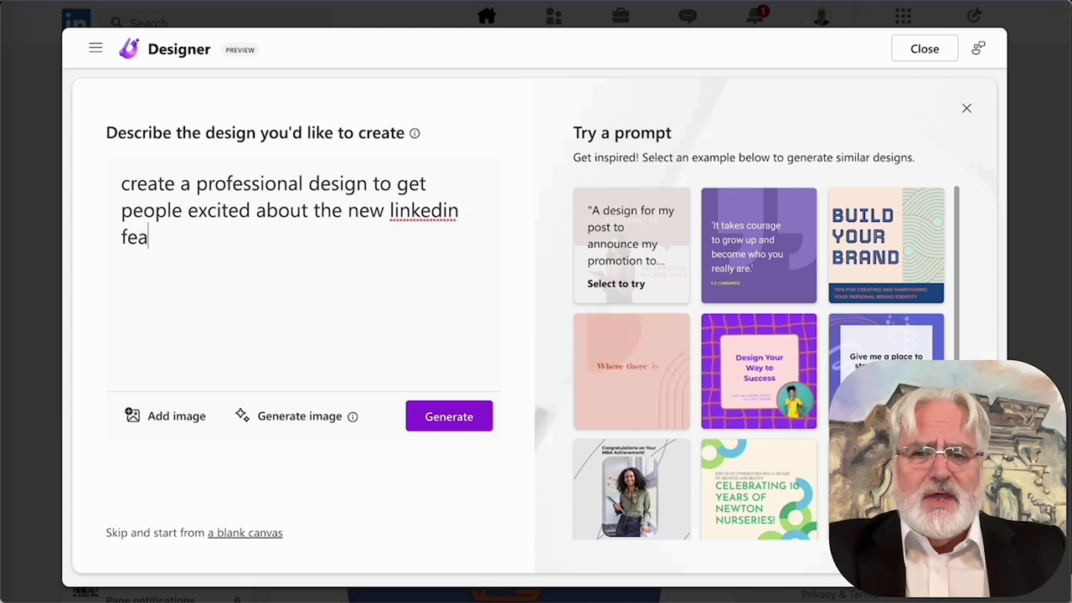
type("tures for 2023")
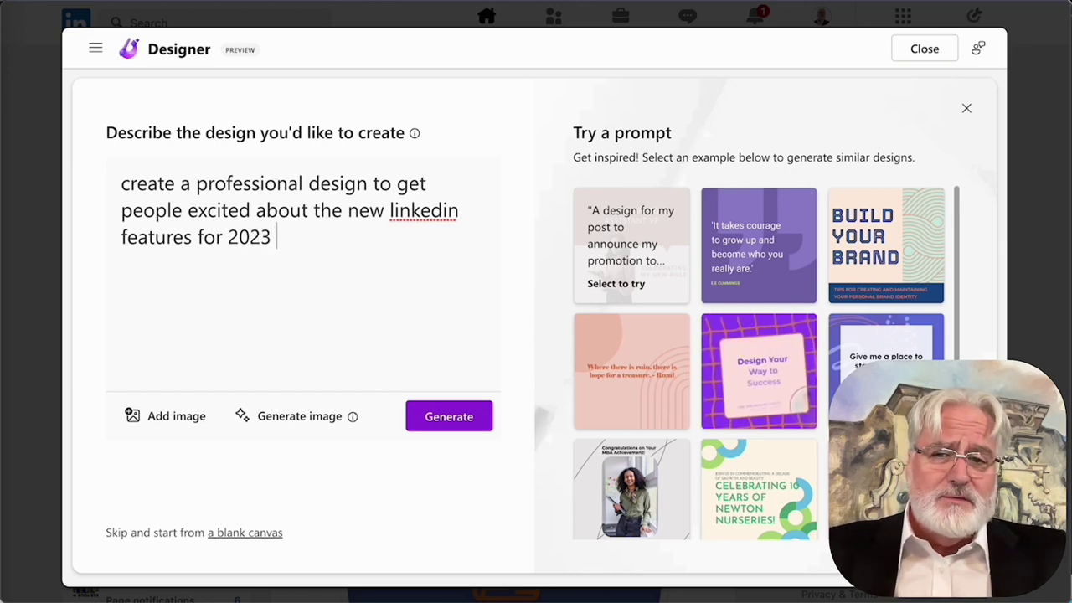
Extend the design prompt with "and use blue to build trust and include my picture"
type("and ")
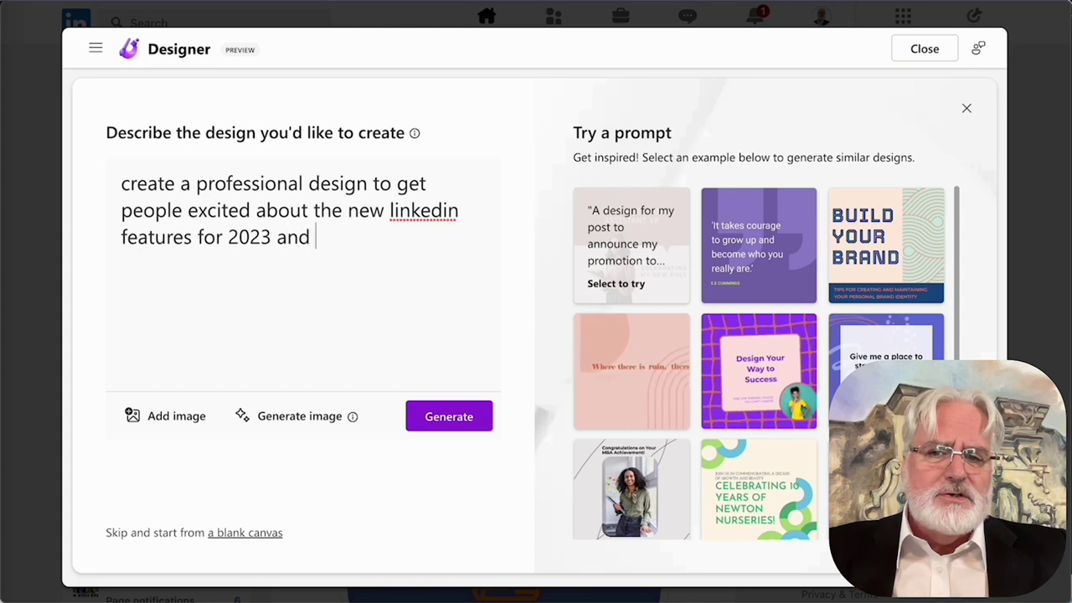
type("use blue to")
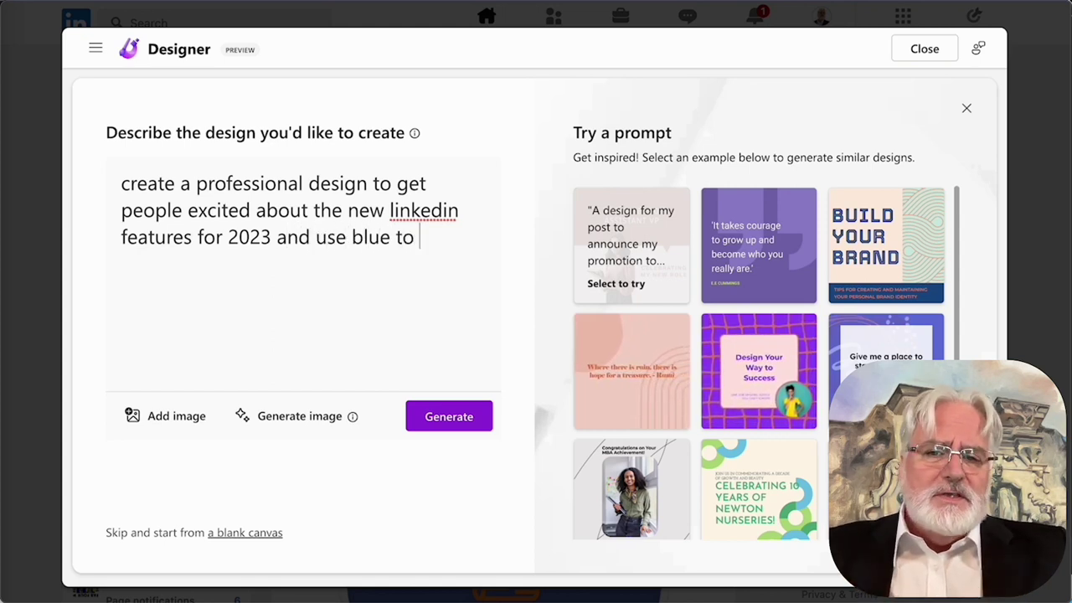
type(" build trust")
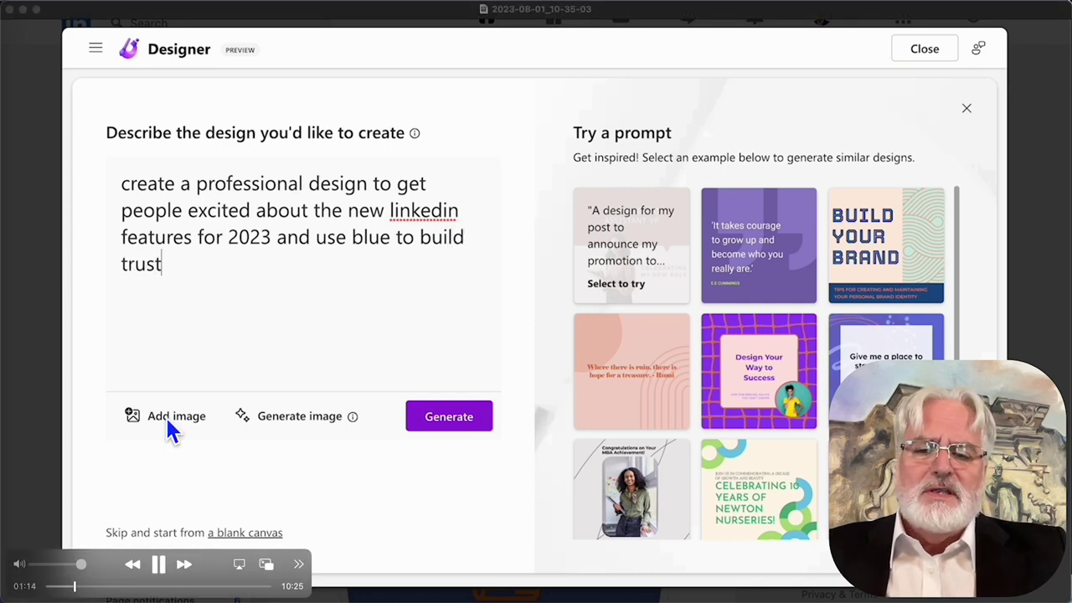
type(" and include my picture")
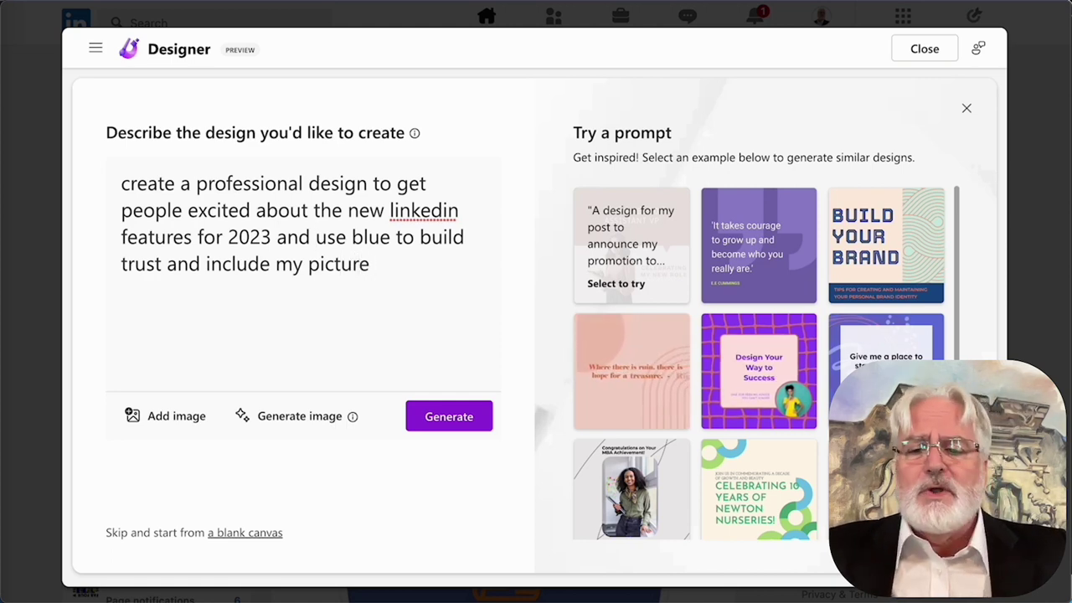
Replace the "and" following "2023" in the prompt with a comma so it reads "2023, use blue"
key("BackSpace")
key("BackSpace")
key("BackSpace")
key("BackSpace")
key("BackSpace")
type(",")
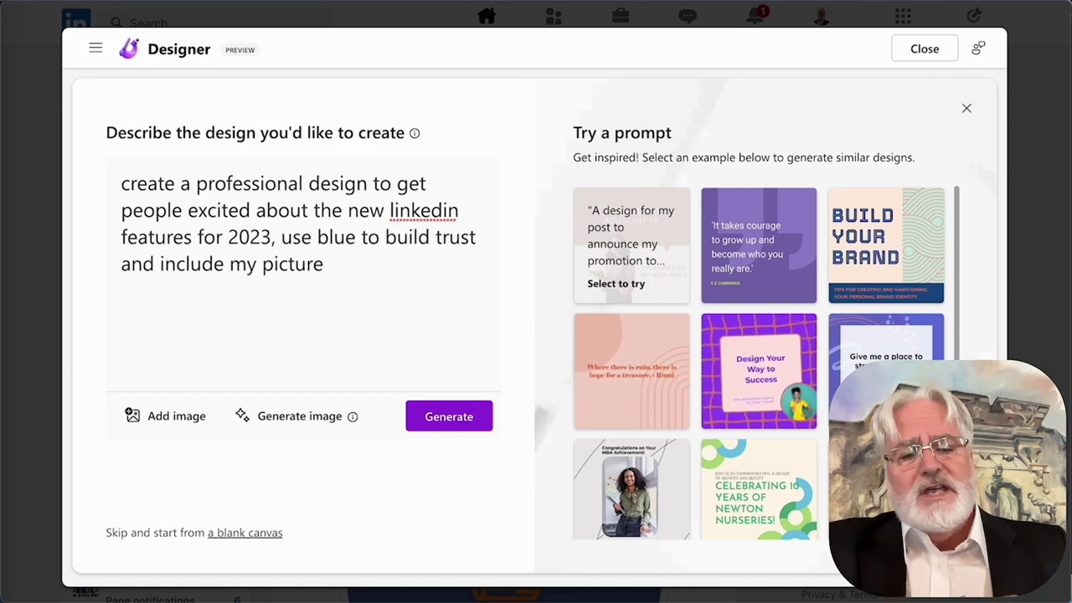
Attach the portrait image "Screen Shot 2022-04-16 at 12.35.52 PM" from the ME folder to the design prompt
left_click(184, 423)
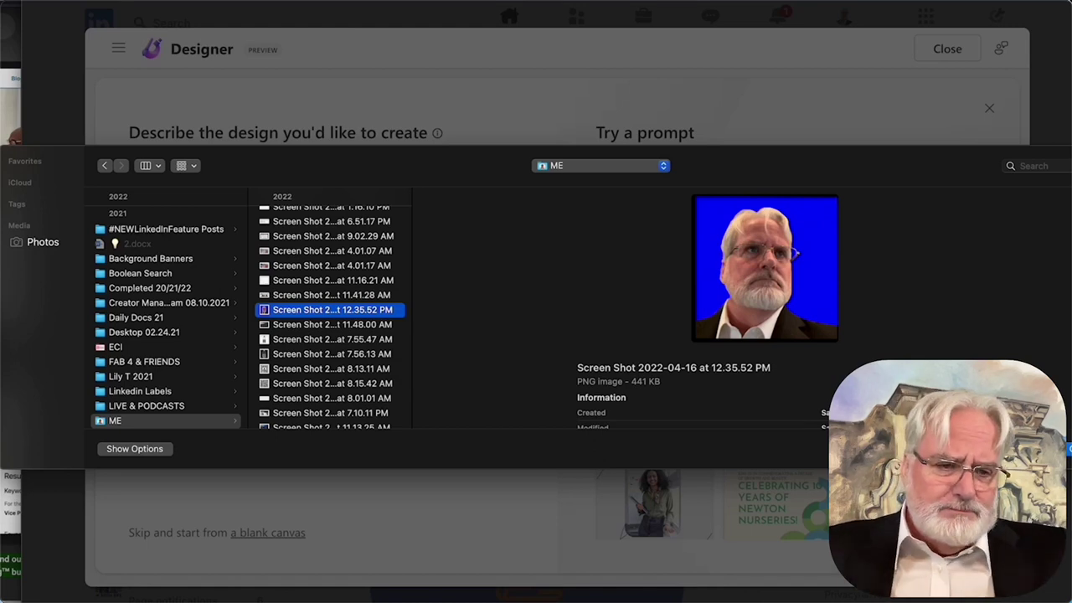
key("Return")
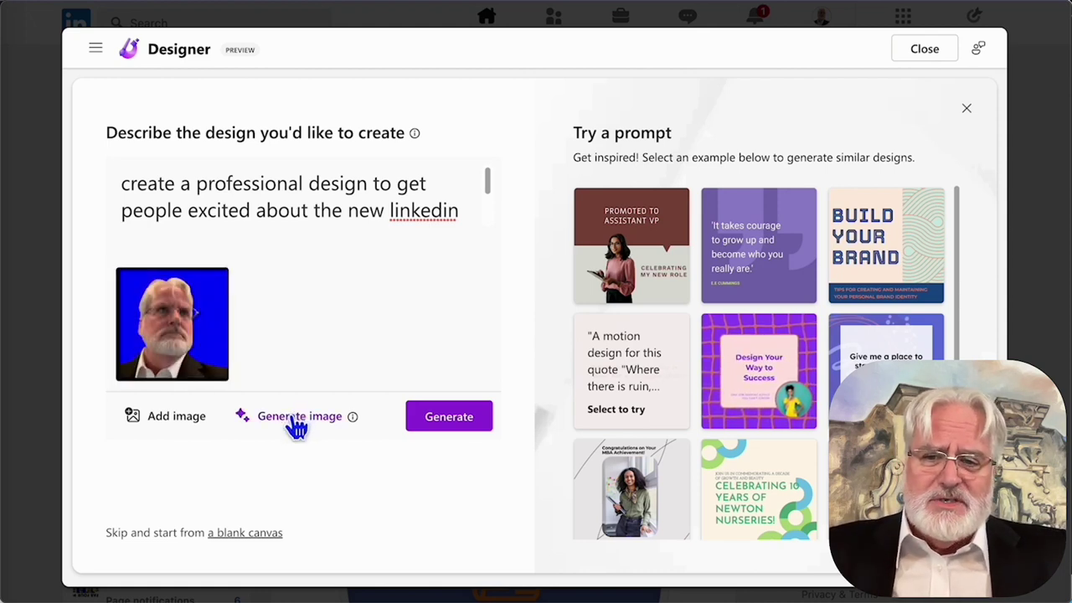
left_click(450, 421)
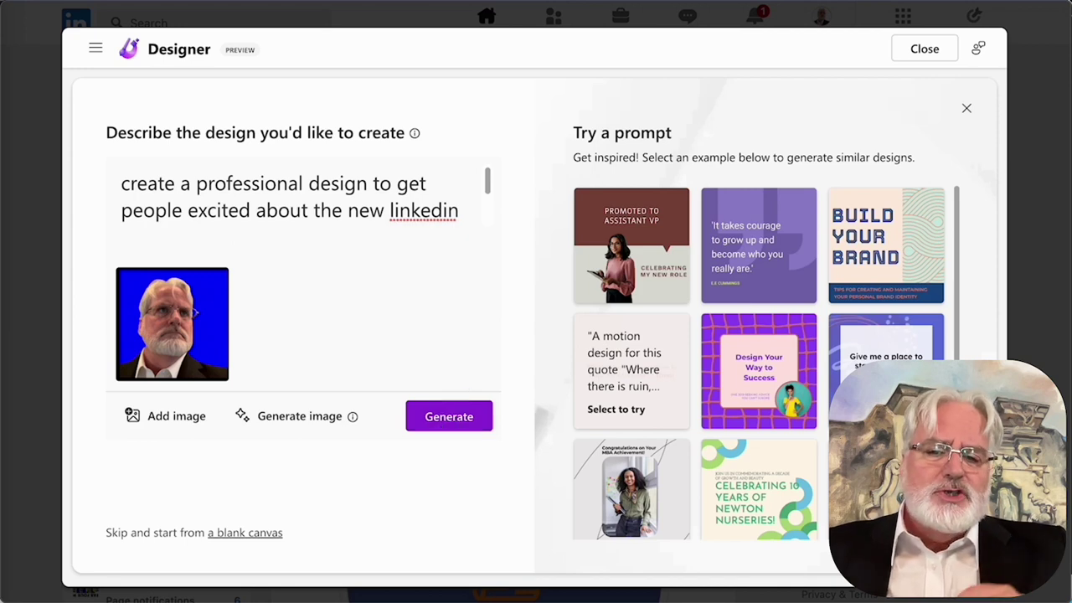
Examine the sample design prompts and the examples for generating an image from a description, and return to the design prompt
scroll(642, 265, "down", 3)
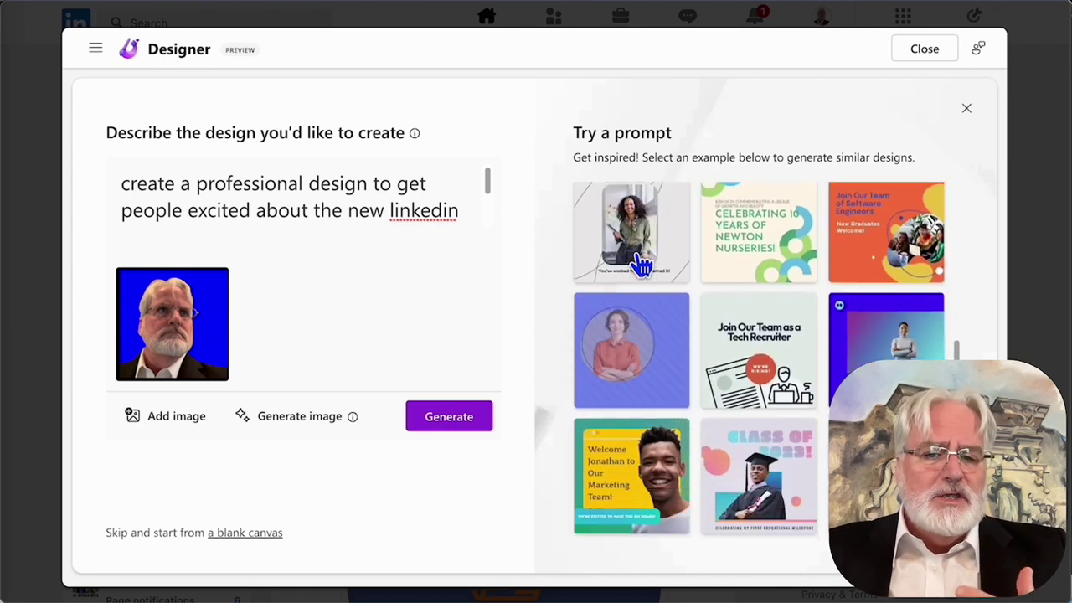
mouse_move(761, 440)
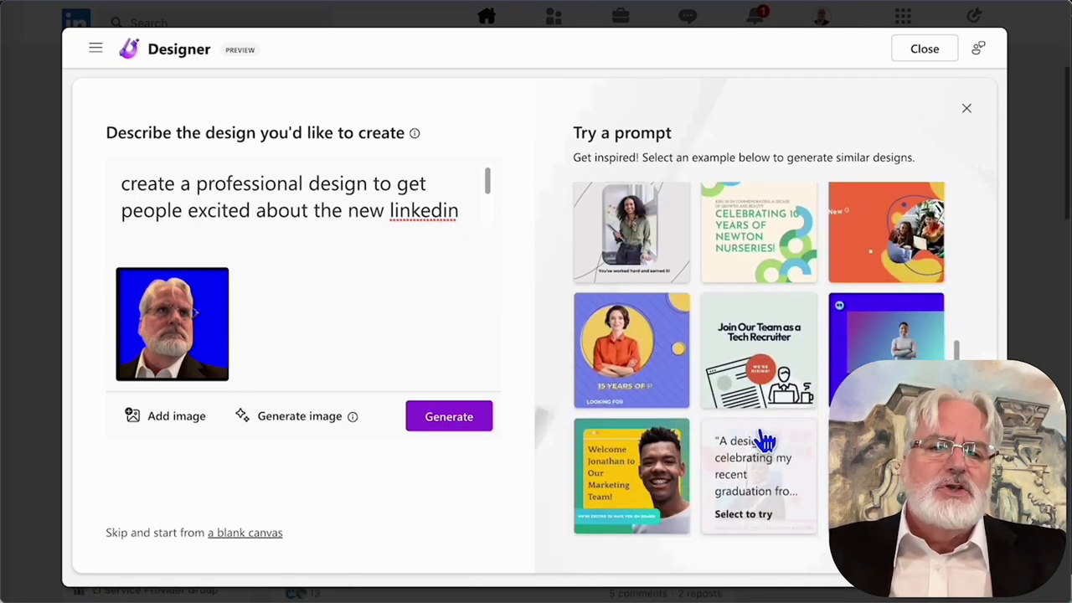
scroll(762, 439, "up", 3)
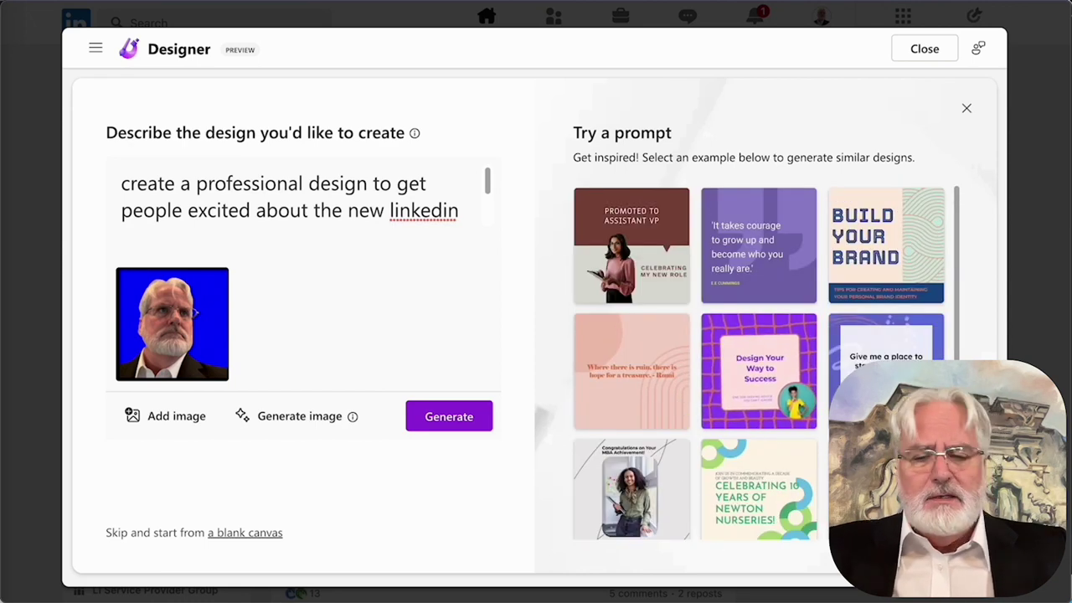
left_click(301, 427)
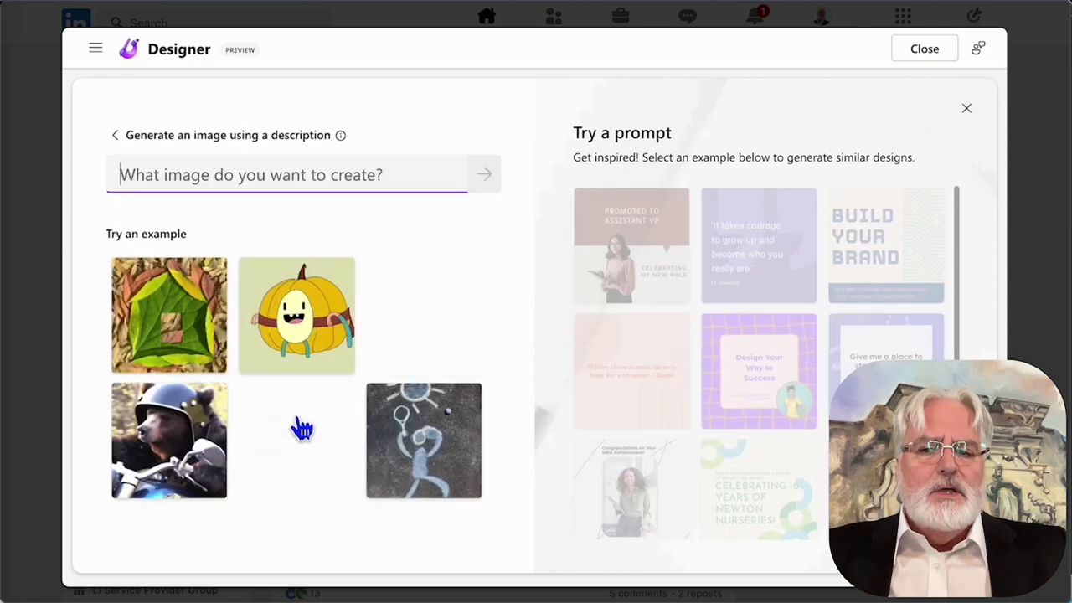
mouse_move(301, 428)
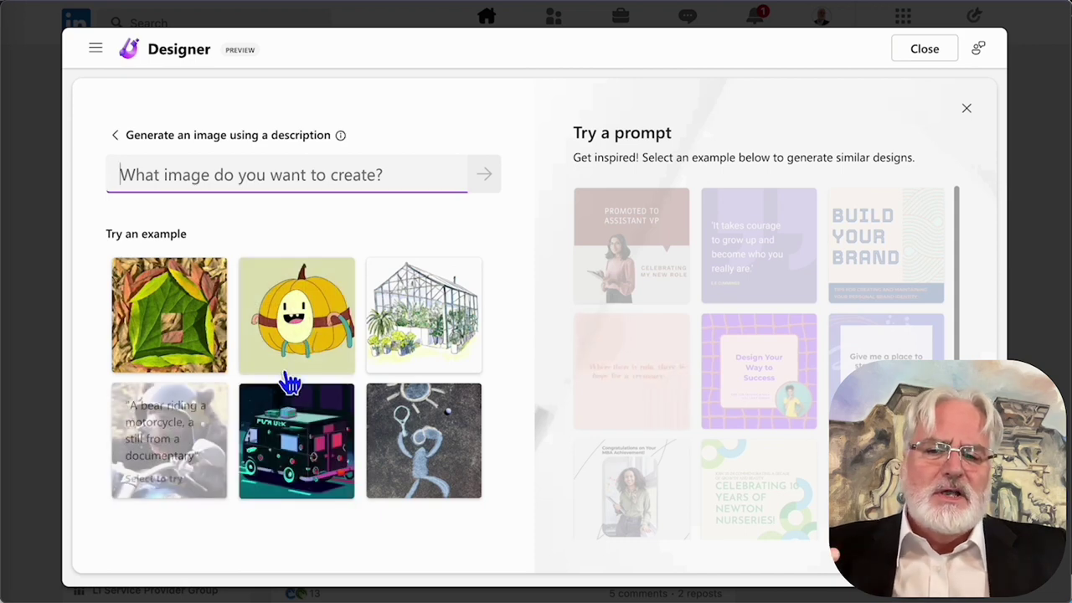
left_click(171, 145)
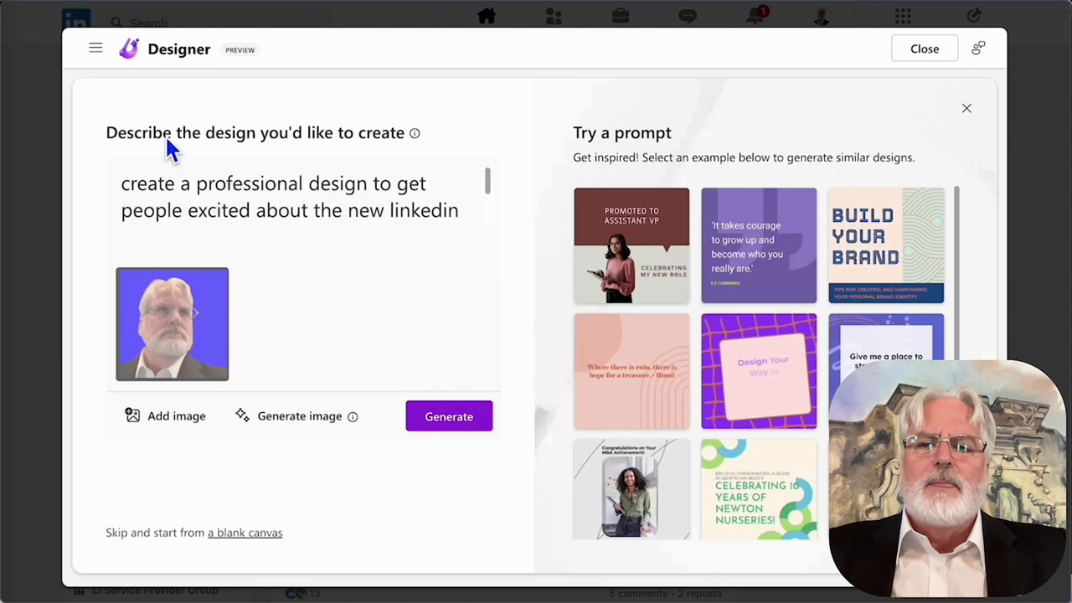
Generate designs from the prompt and picture, and open the black LINKEDIN 2023 design with thin diagonal lines for customizing
left_click(457, 423)
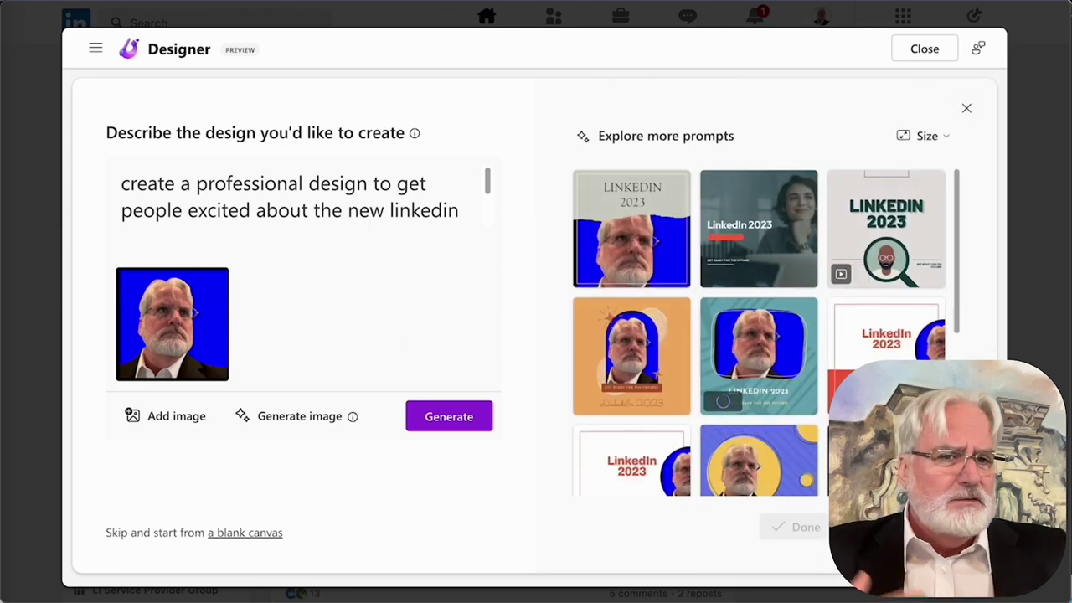
scroll(782, 448, "down", 2)
scroll(783, 448, "down", 3)
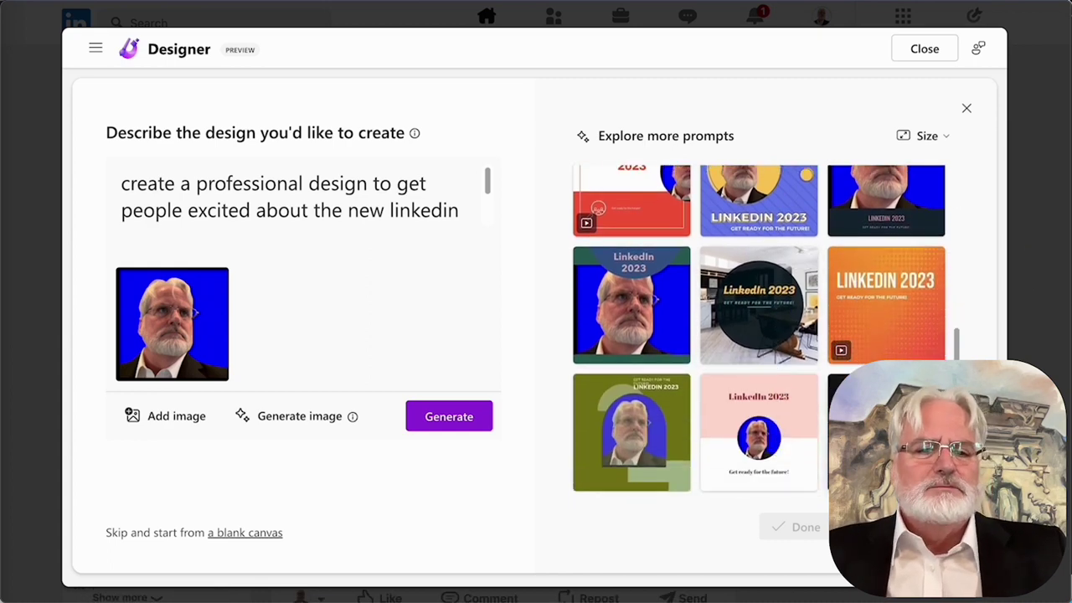
left_click(886, 432)
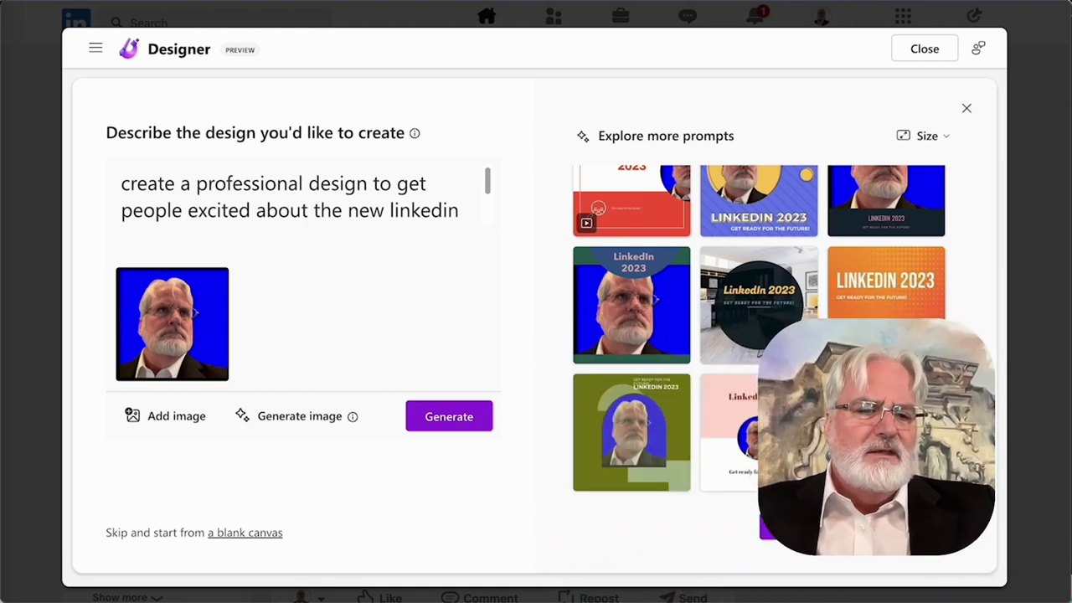
left_click(907, 532)
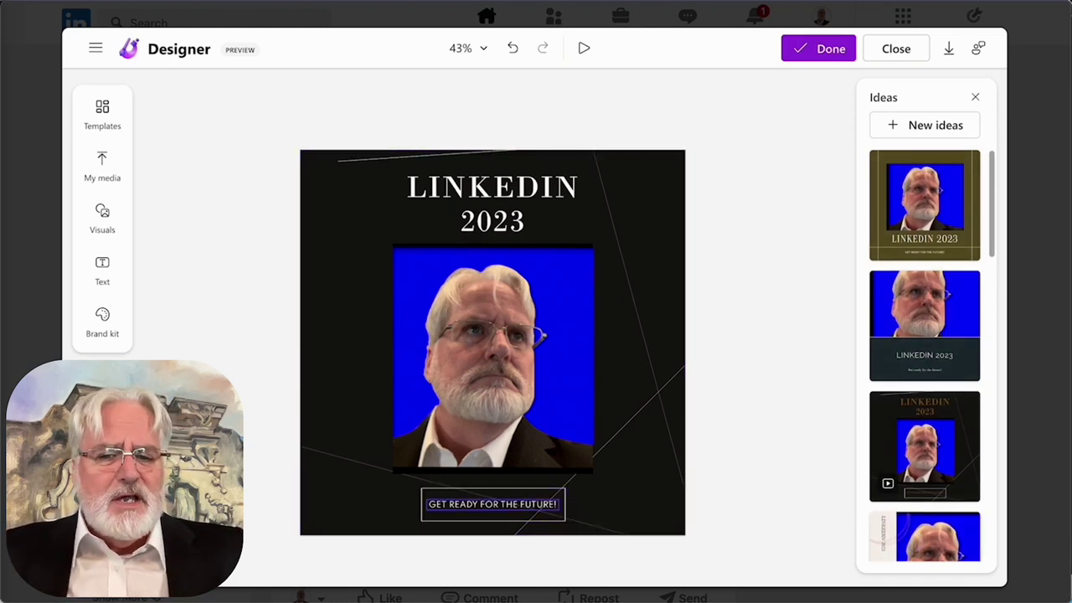
Enlarge the "GET READY FOR THE FUTURE!" text below the portrait and rotate it slightly counterclockwise
left_click(492, 504)
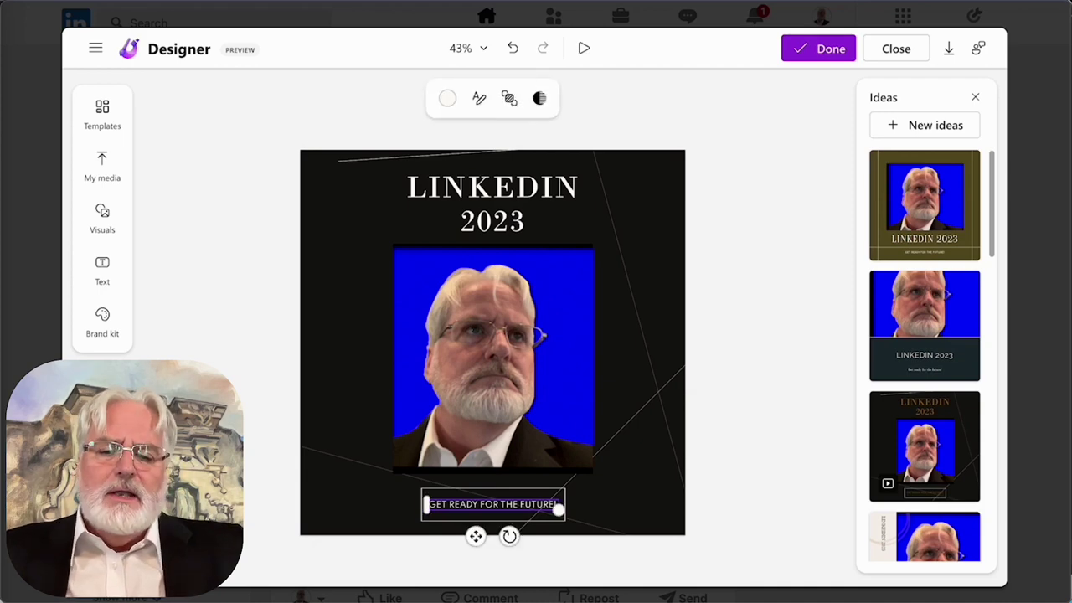
mouse_move(509, 536)
left_mouse_down()
mouse_move(522, 519)
mouse_move(494, 535)
mouse_move(509, 536)
left_mouse_up()
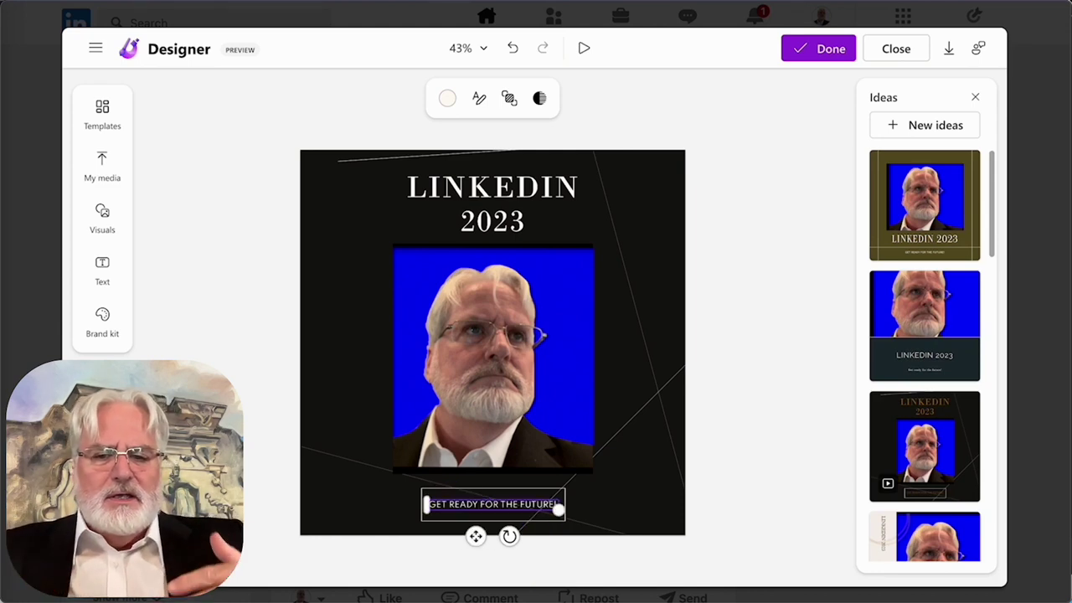
left_click_drag(426, 504, 365, 504)
left_click_drag(557, 509, 643, 513)
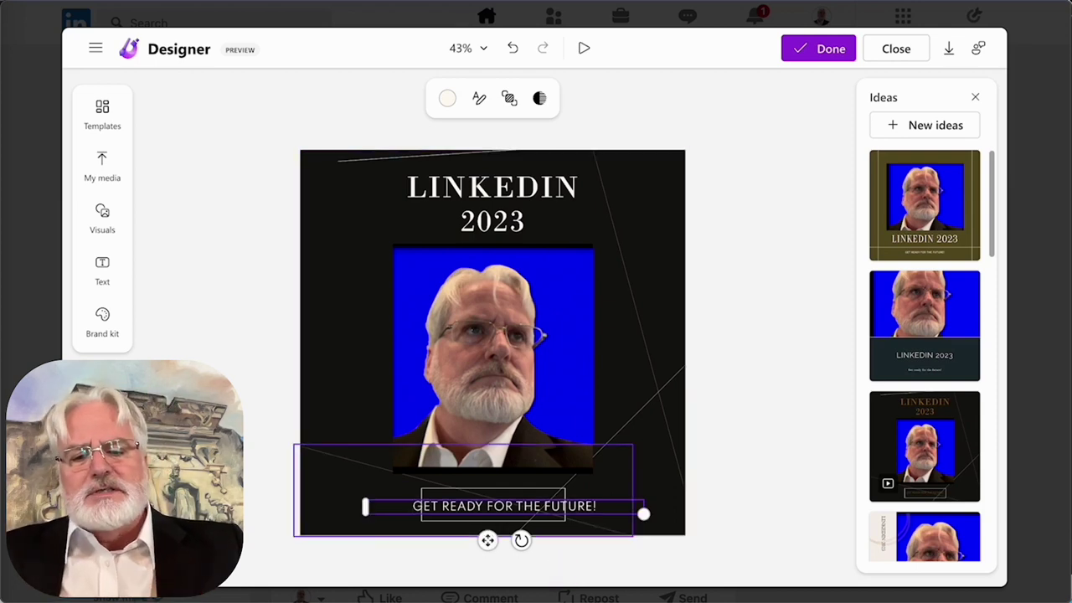
left_click_drag(521, 540, 526, 537)
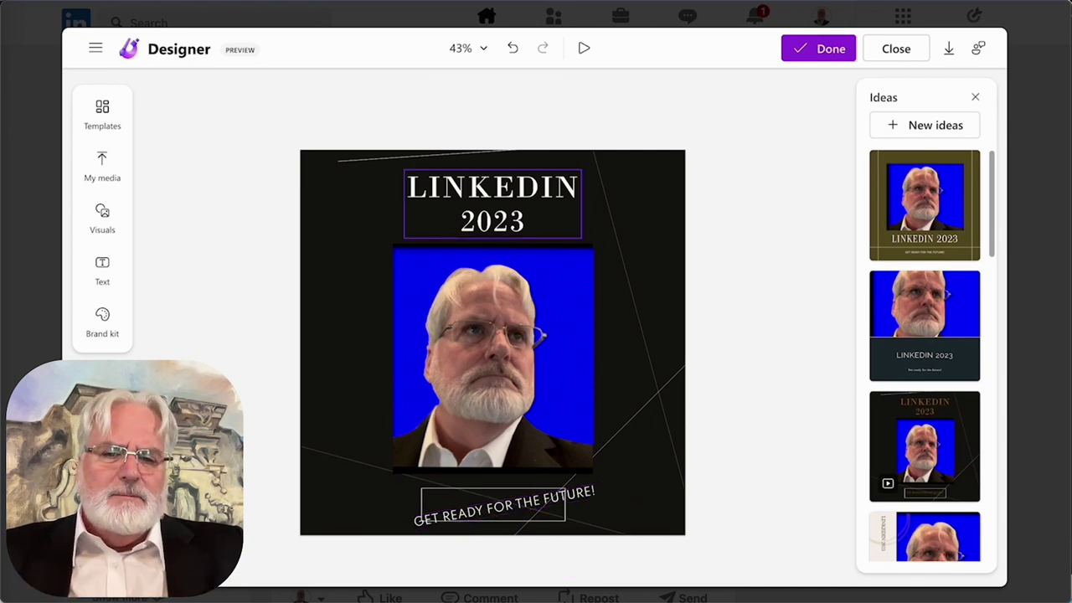
Try the suggested fonts Revalia, Kaisei Decol and Anek Bangla on the "LINKEDIN 2023" heading above the portrait
left_click(492, 204)
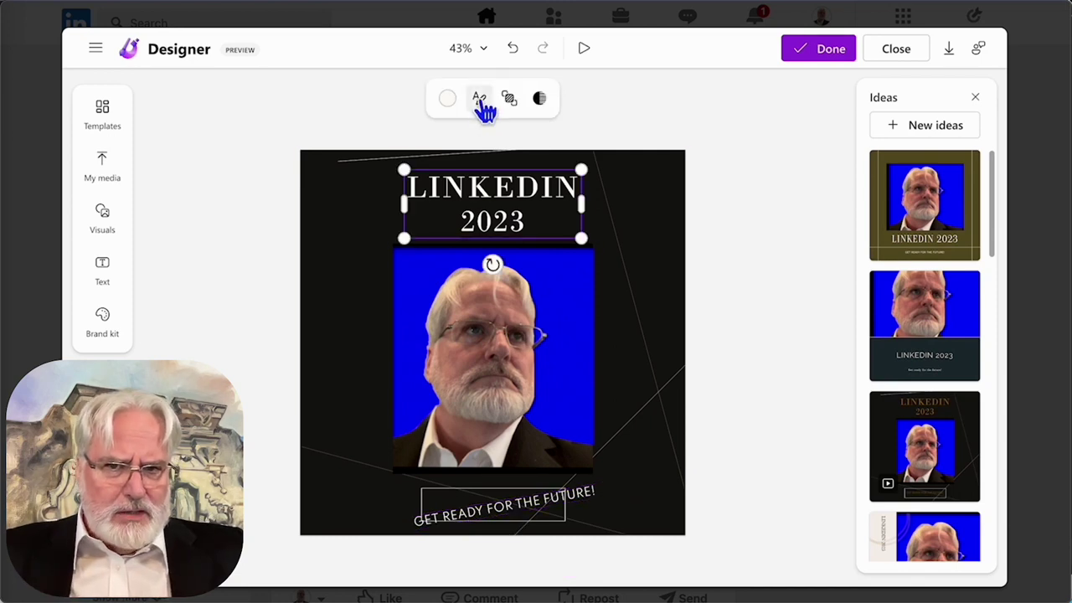
left_click(481, 100)
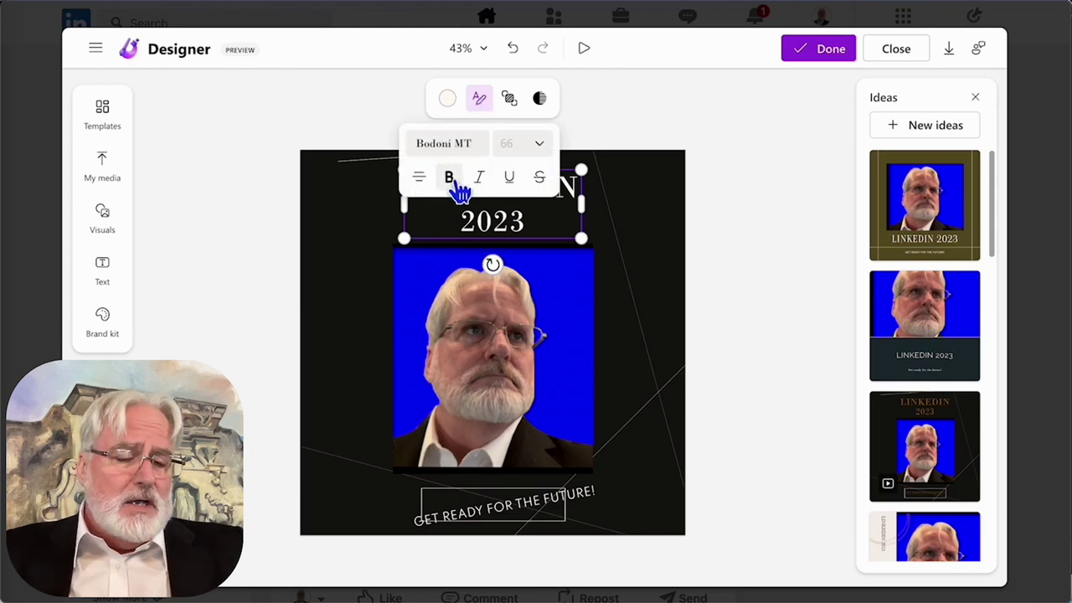
left_click(482, 153)
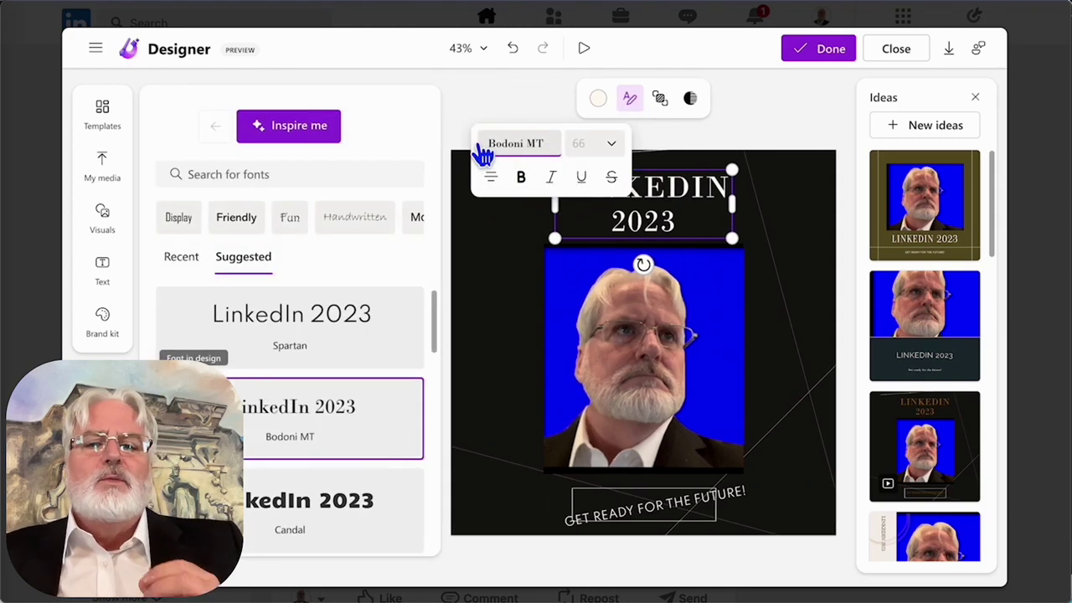
scroll(302, 377, "down", 5)
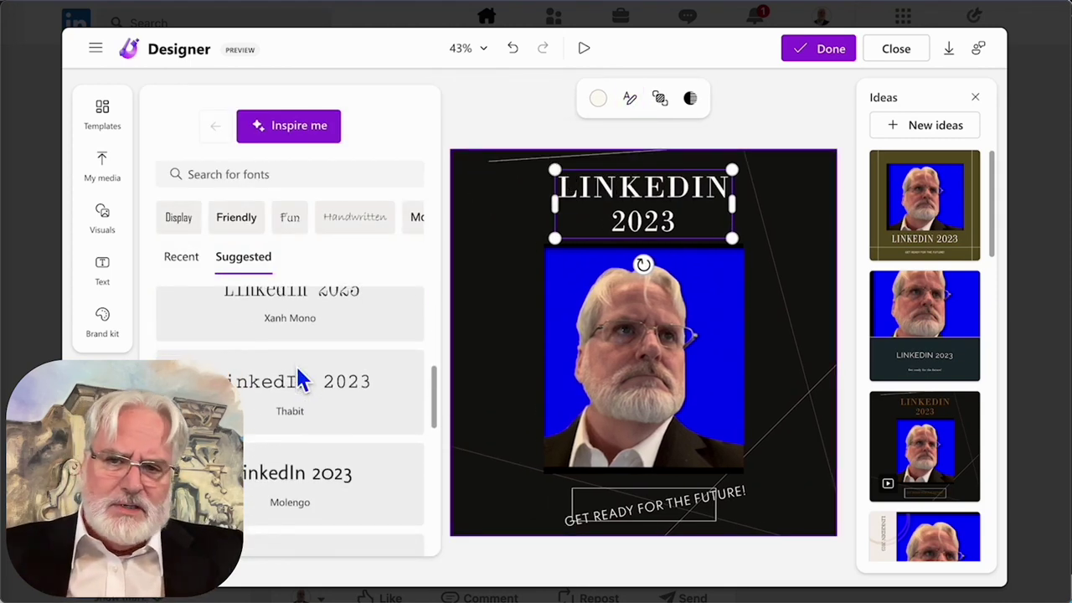
left_click(298, 370)
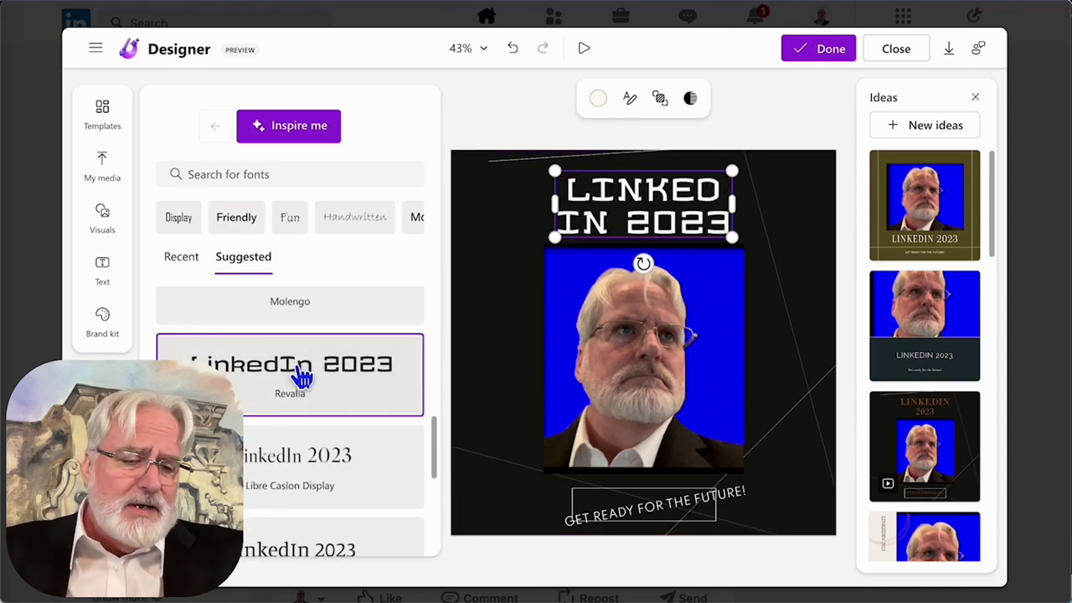
scroll(302, 376, "down", 5)
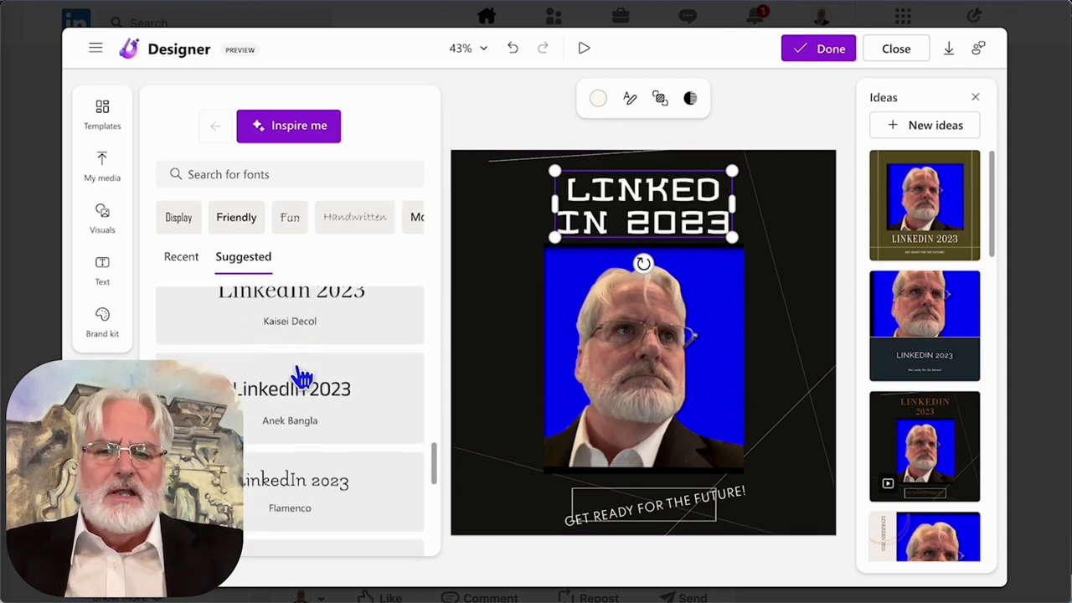
scroll(302, 377, "up", 2)
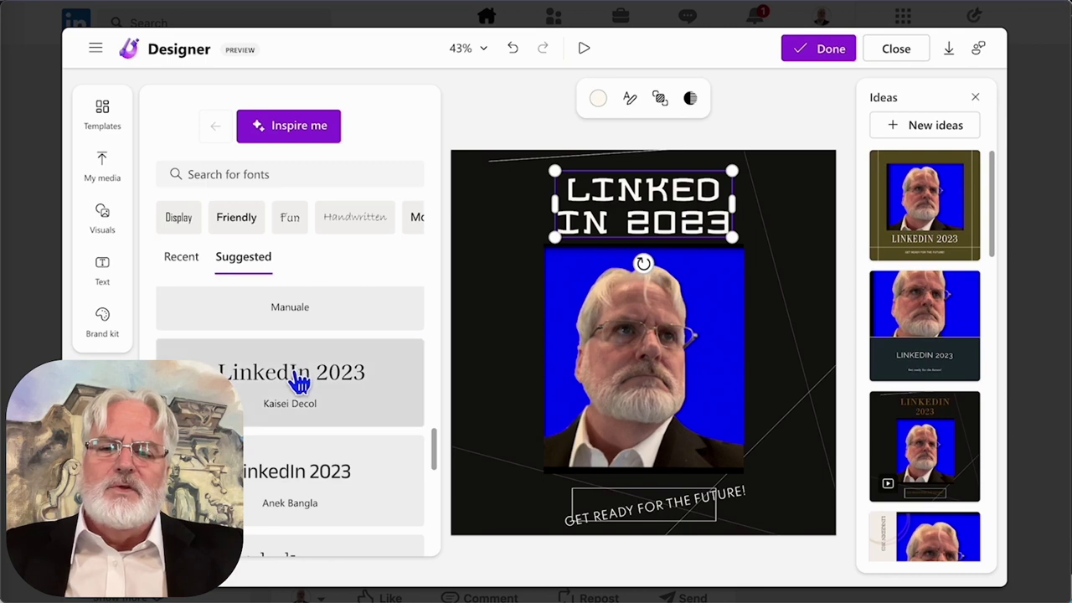
left_click(299, 378)
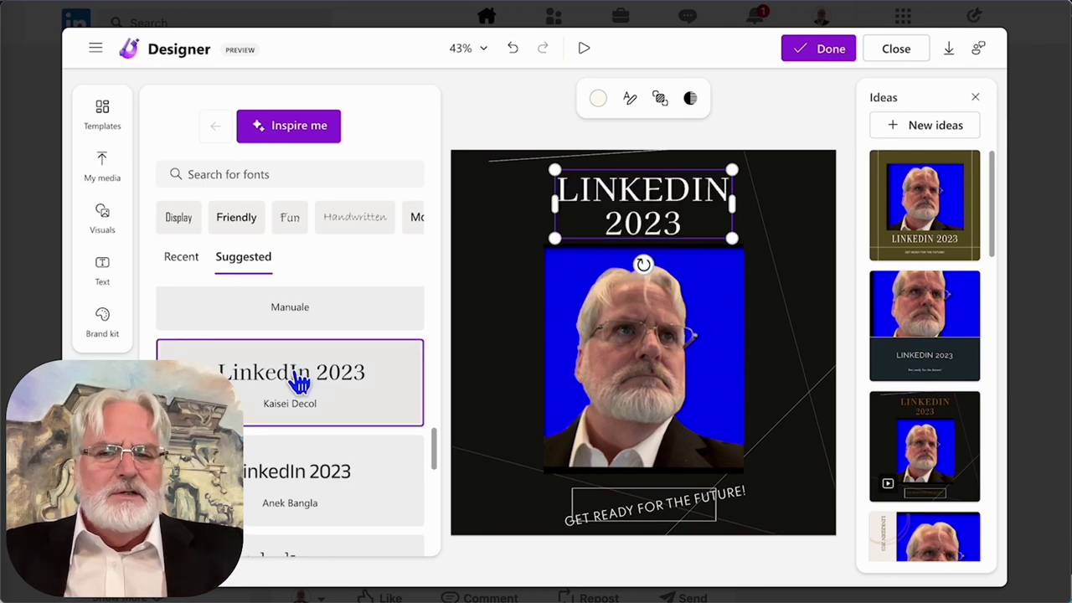
left_click(320, 472)
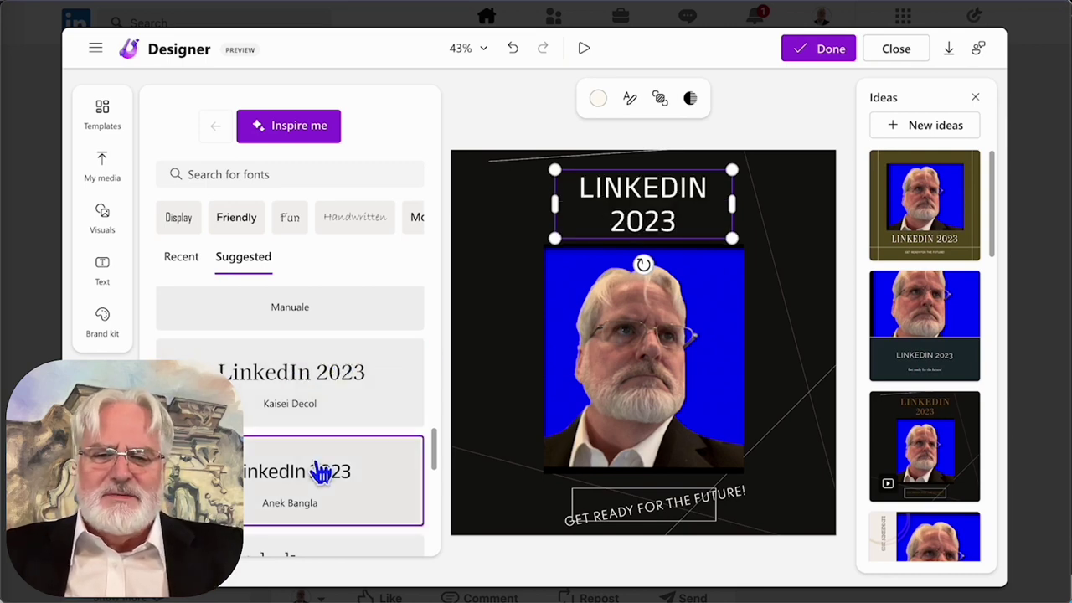
Look through the remaining suggested fonts and try Candal, Bodoni MT and Spartan on the "LINKEDIN 2023" heading
scroll(320, 469, "down", 3)
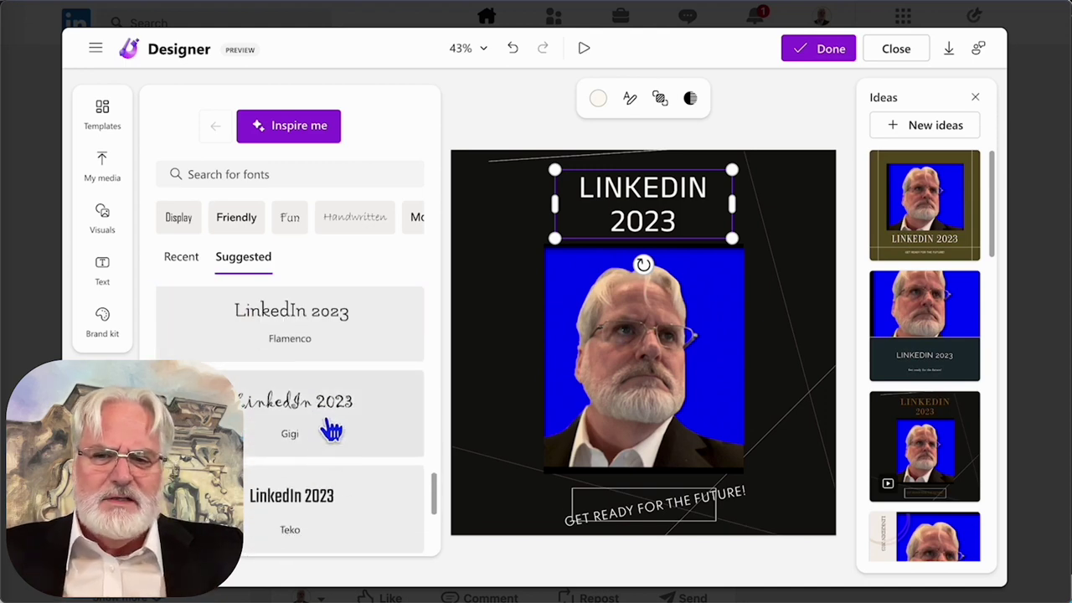
scroll(331, 427, "down", 1)
scroll(332, 427, "down", 2)
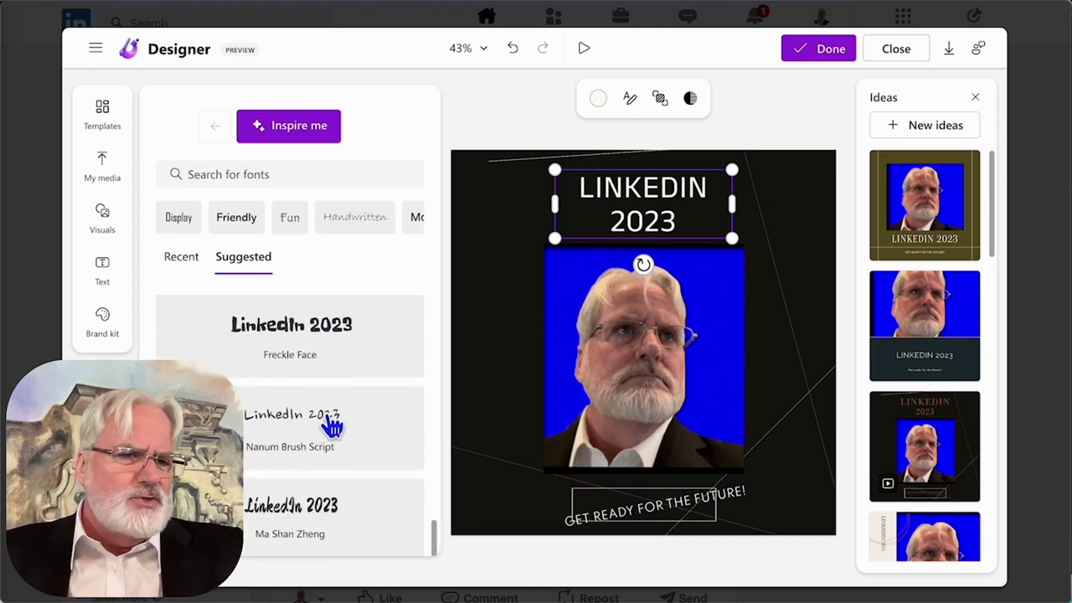
scroll(332, 427, "down", 5)
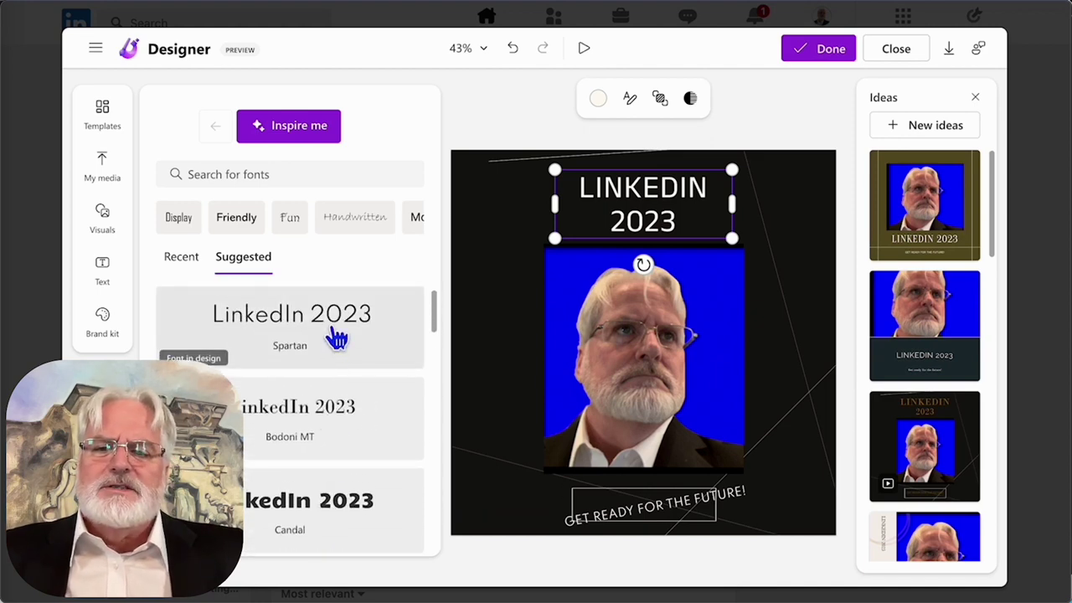
left_click(308, 502)
left_click(308, 395)
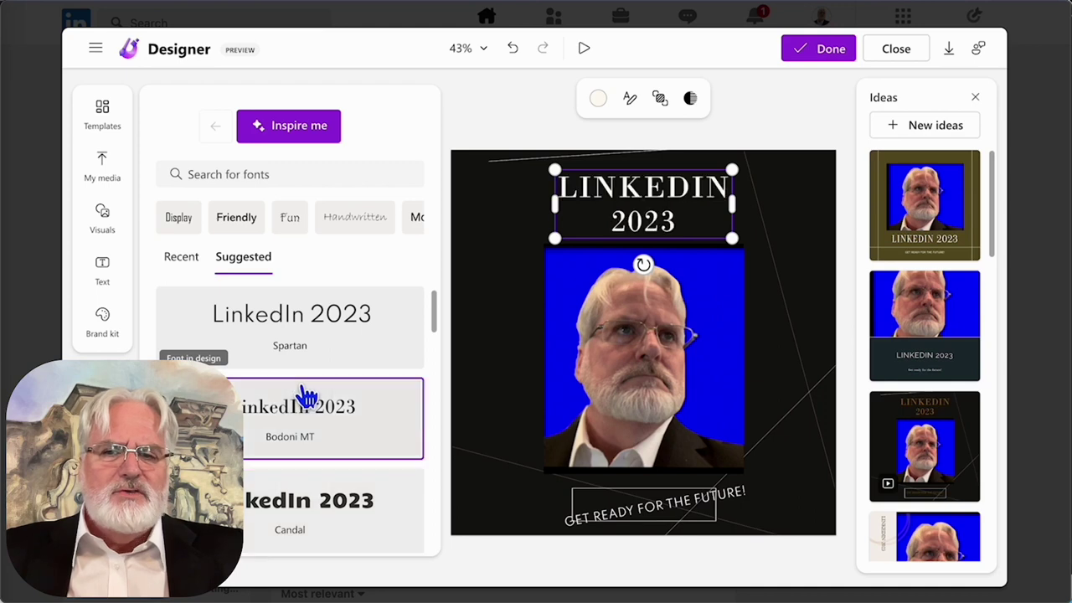
left_click(327, 345)
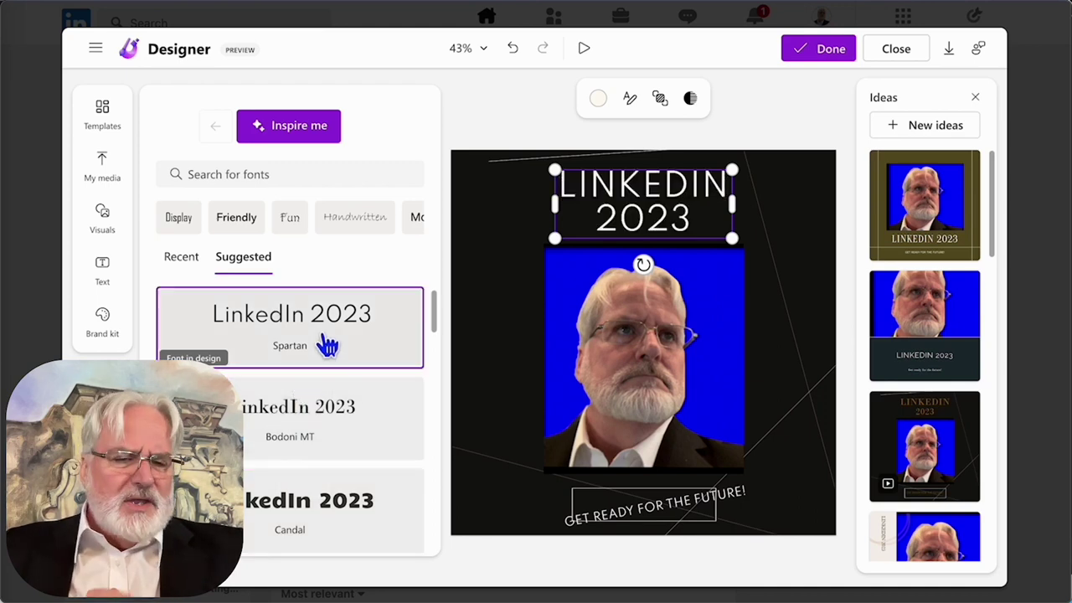
Examine the fonts offered in the Friendly, Fun, Handwritten and Sans styles for the heading
scroll(326, 345, "down", 3)
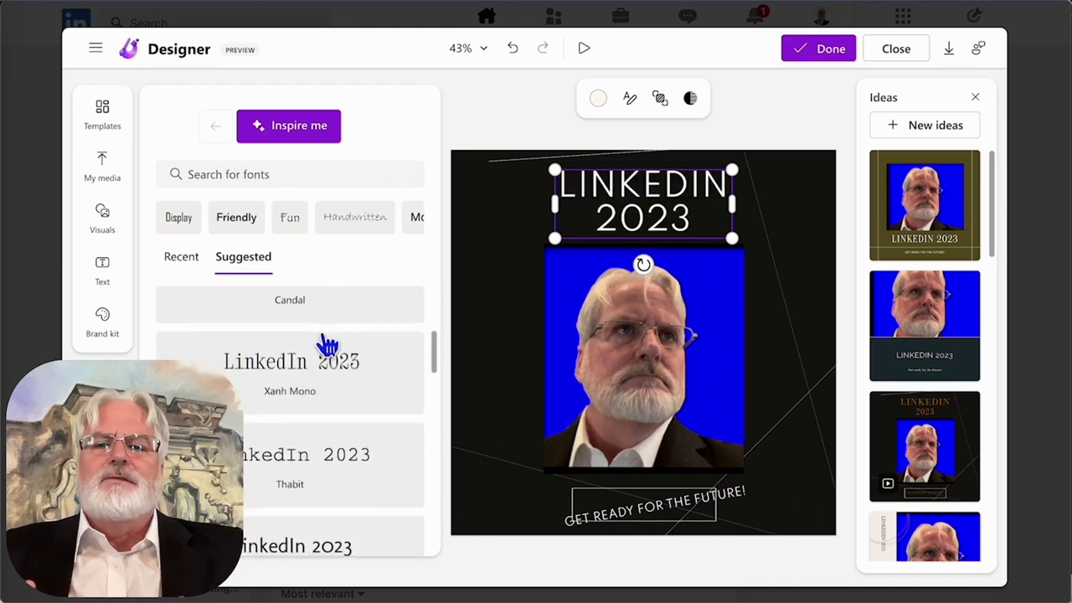
left_click(241, 222)
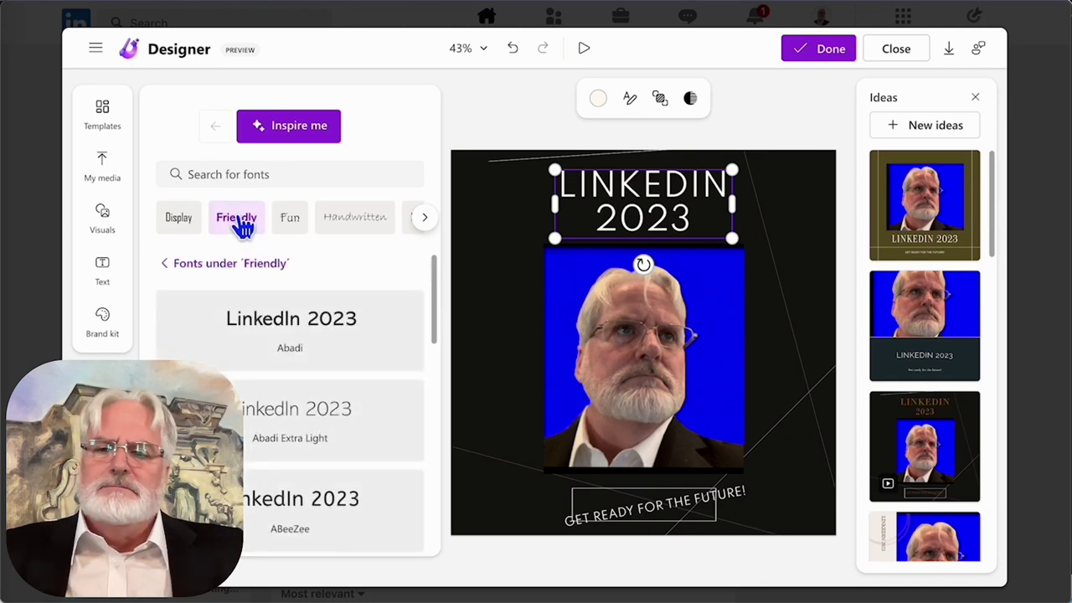
left_click(289, 219)
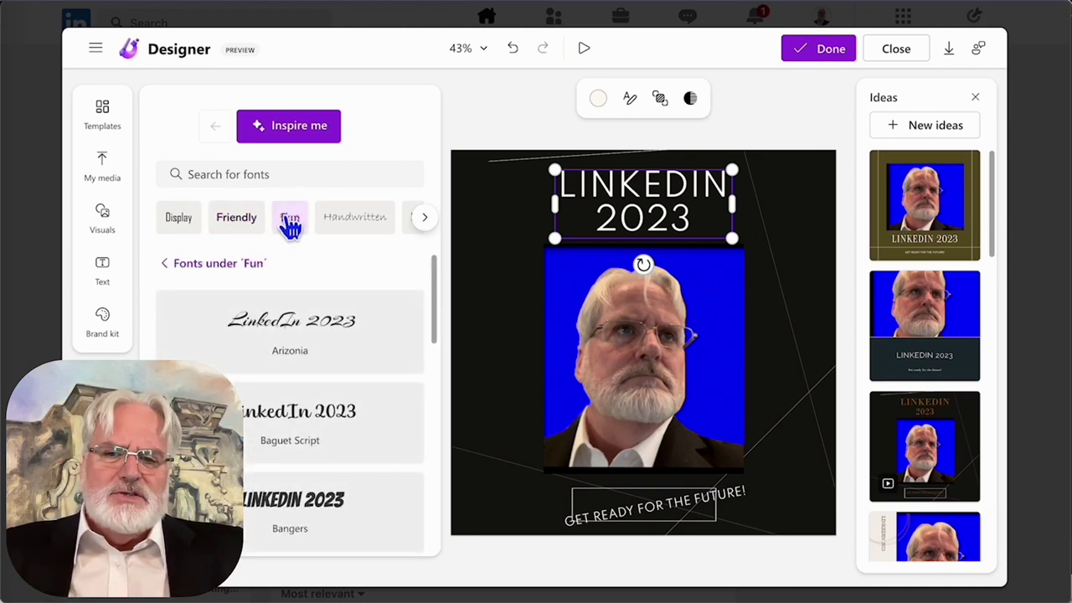
left_click(361, 224)
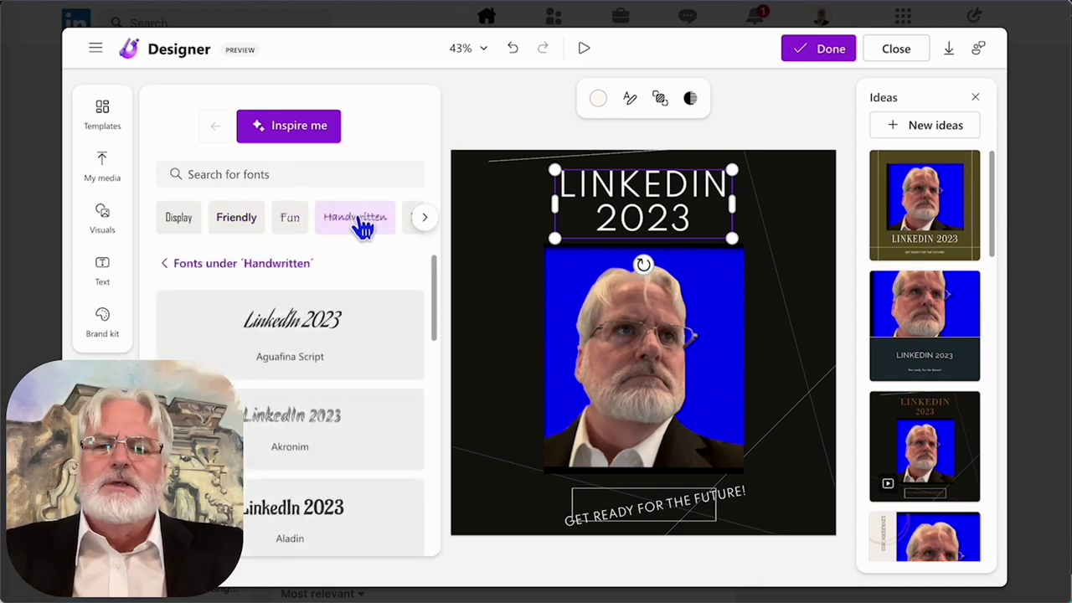
scroll(346, 430, "down", 5)
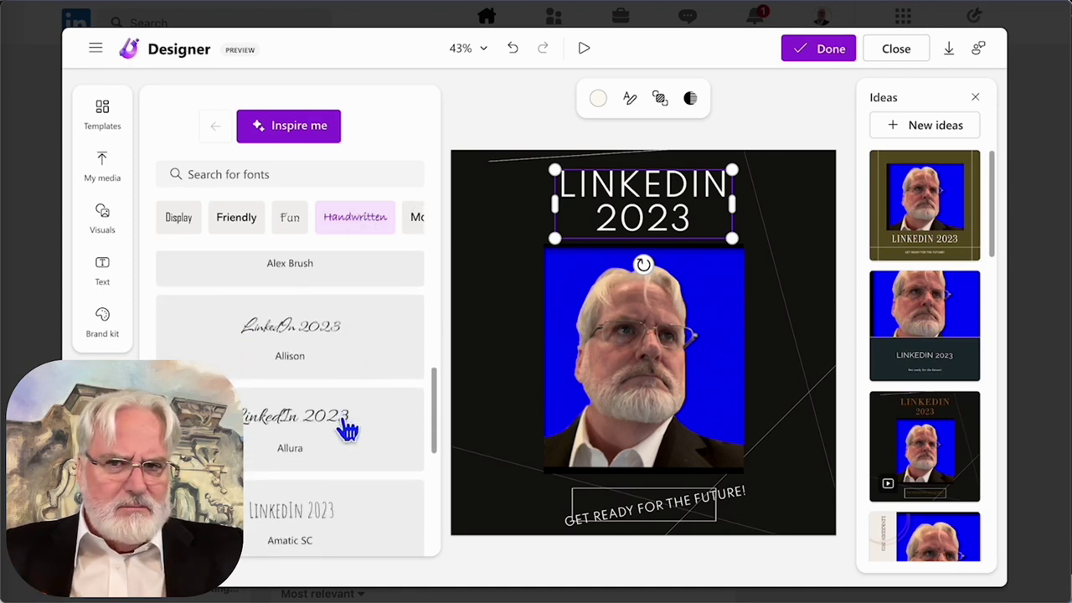
scroll(346, 430, "up", 5)
left_click(425, 219)
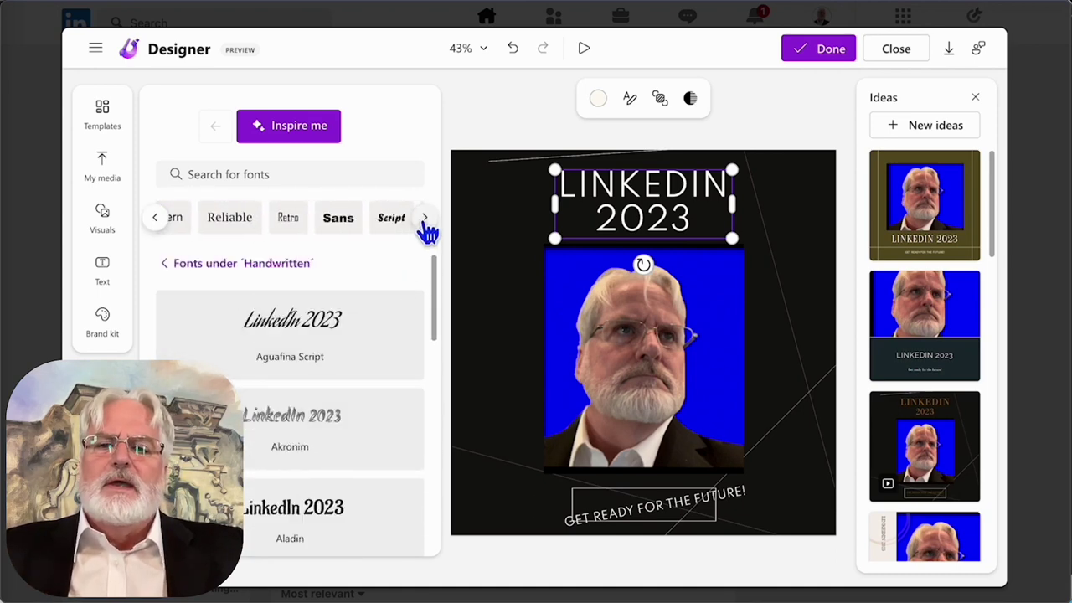
left_click(347, 223)
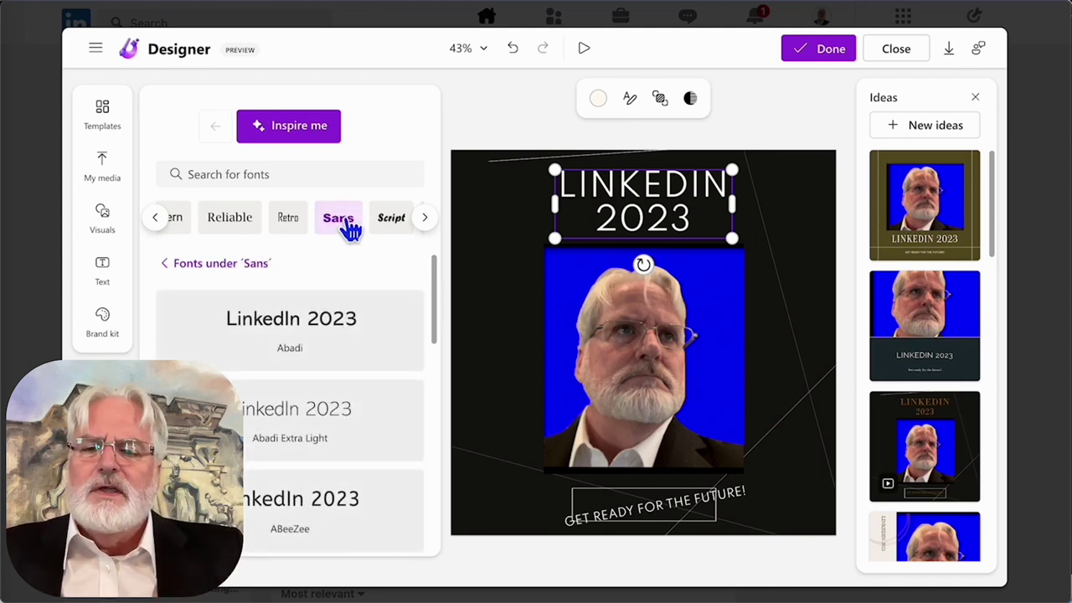
Set the "LINKEDIN 2023" heading to the Agency FB font from the Retro style
left_click(289, 220)
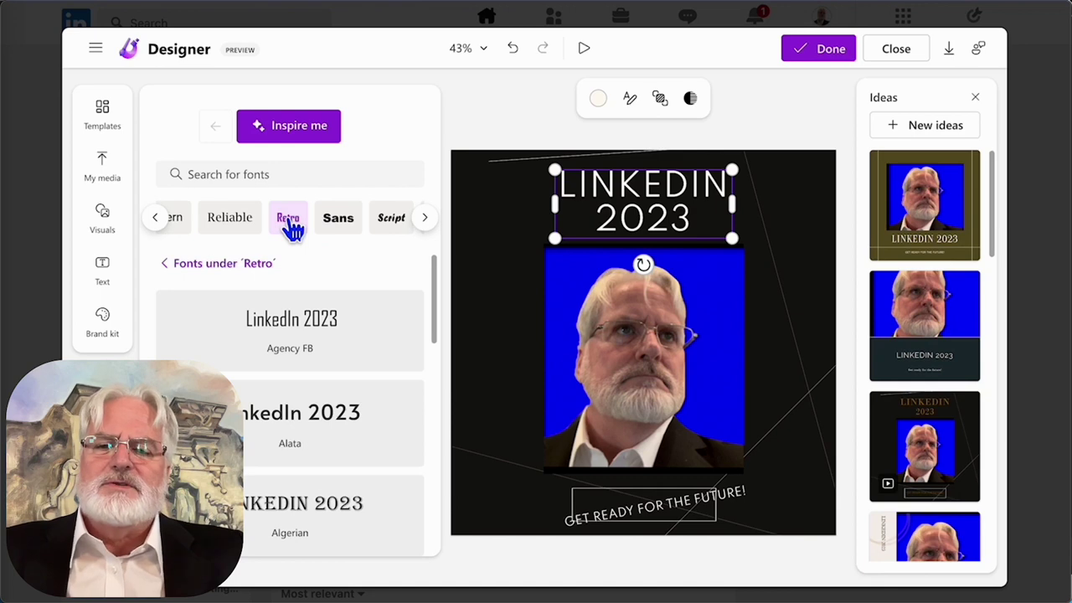
left_click(293, 329)
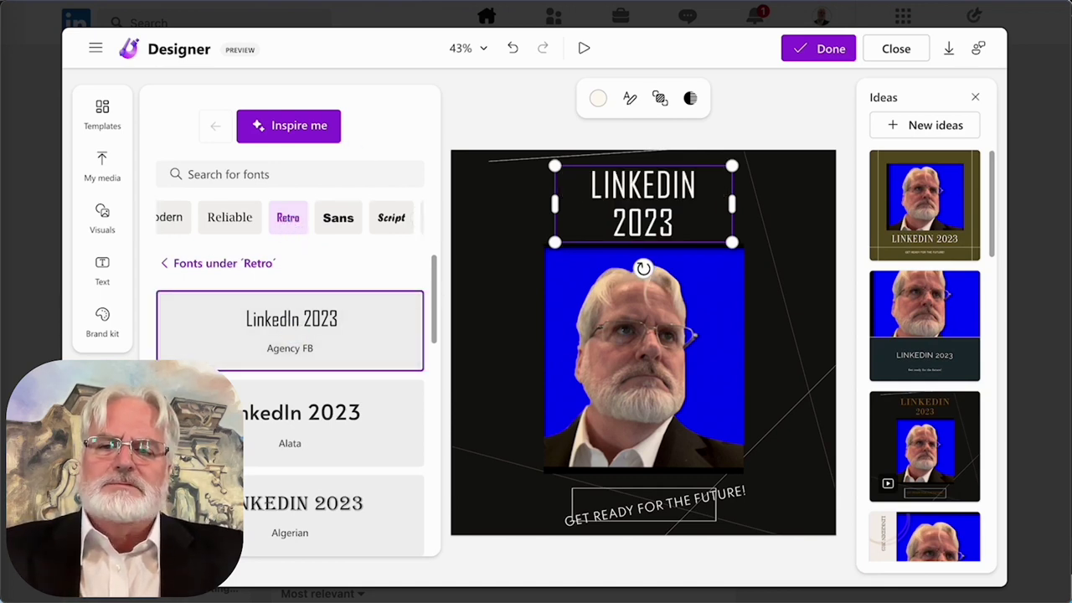
Review the heading's layer ordering options, then try a lower opacity and restore it to 100%
left_click(661, 100)
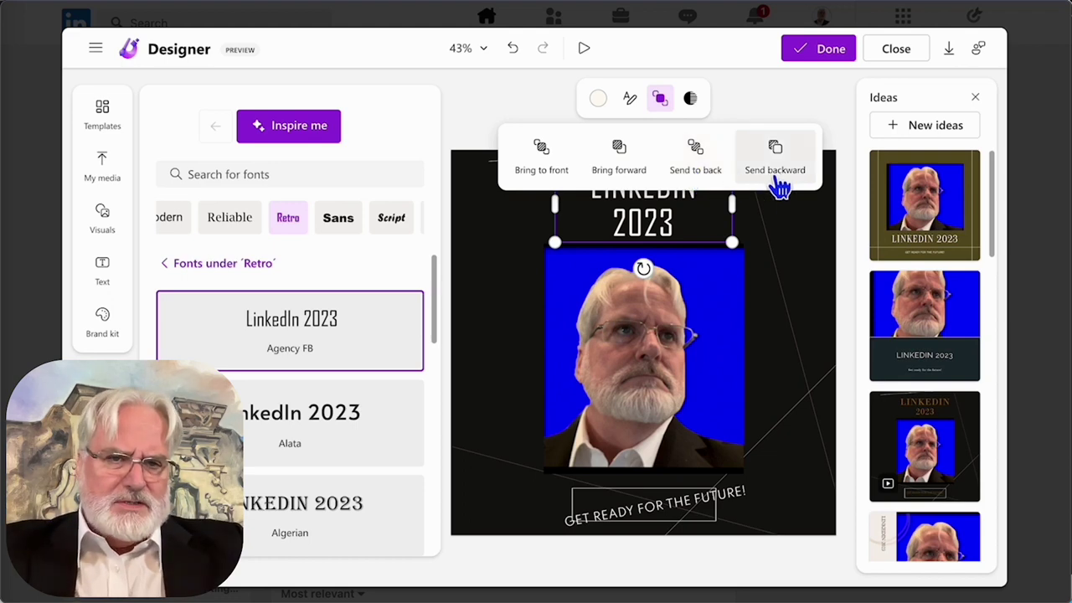
left_click(691, 102)
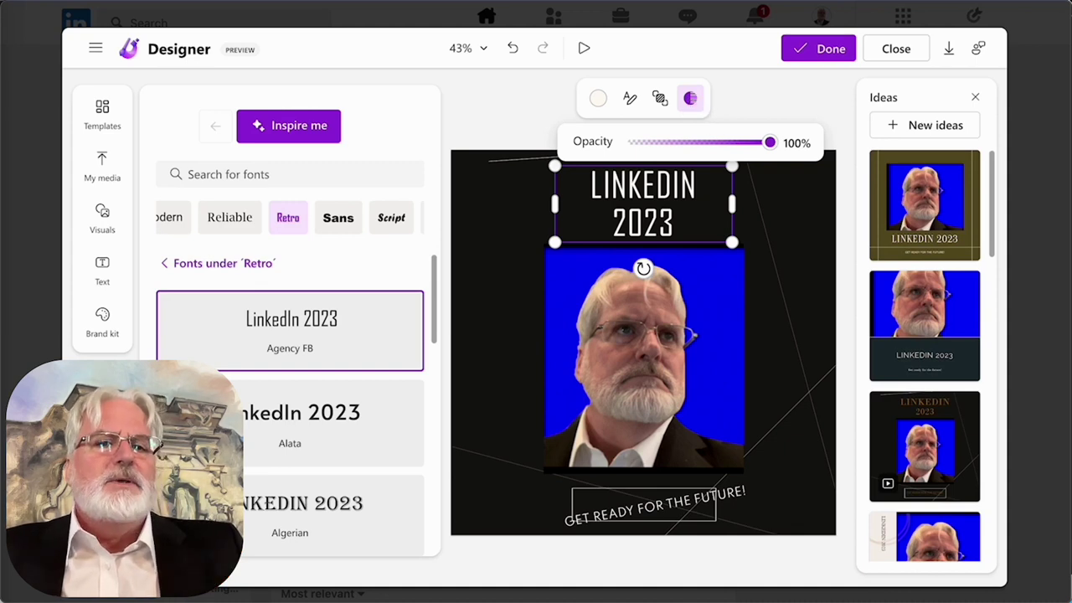
left_click(701, 144)
left_click(768, 143)
Send the "LINKEDIN 2023" heading to the back and shift it slightly left above the portrait
left_click(660, 98)
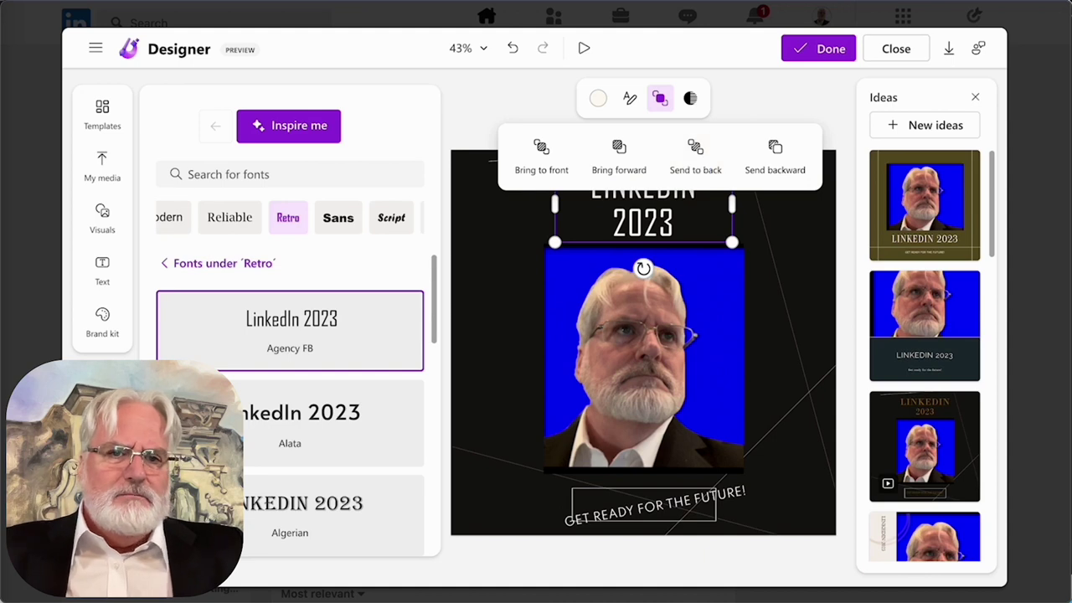
left_click(695, 163)
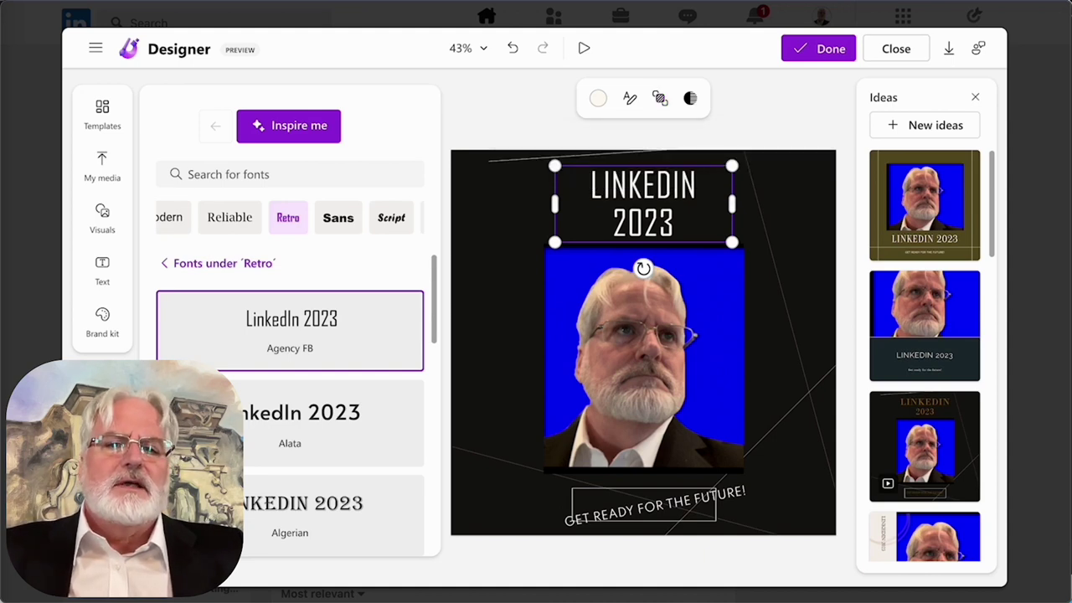
left_click_drag(675, 222, 743, 289)
key("ctrl+z")
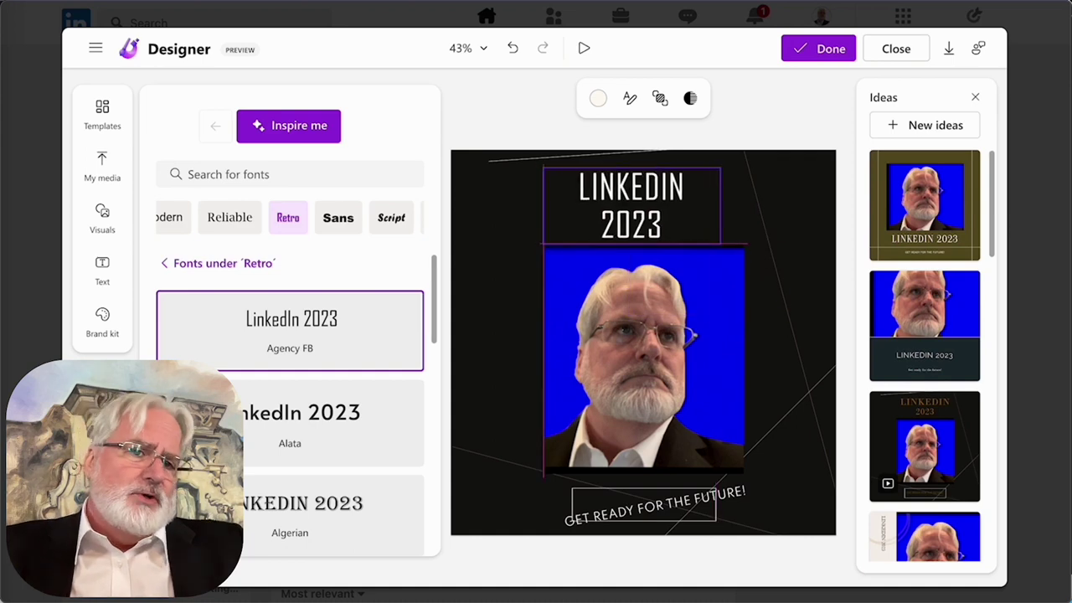
Try blue and orange as the heading's text color, then set it to white
left_click(599, 101)
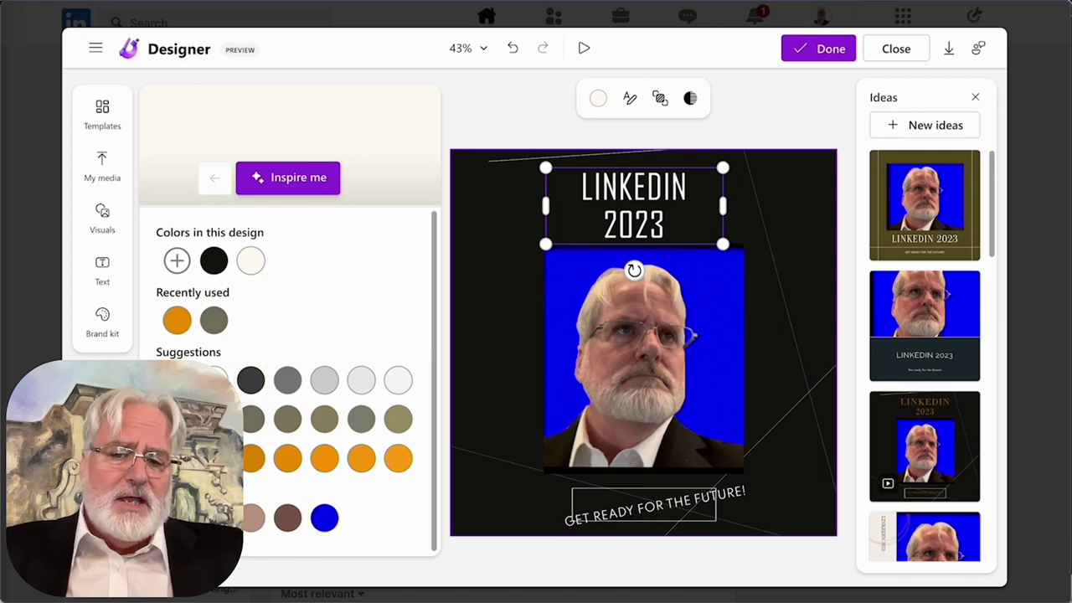
left_click(325, 519)
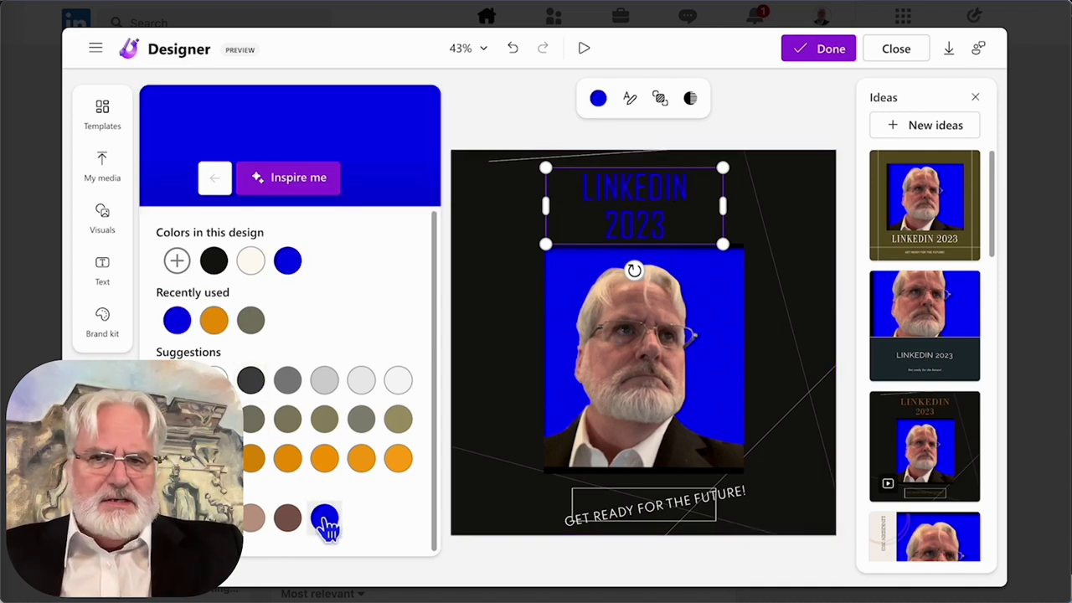
left_click(288, 458)
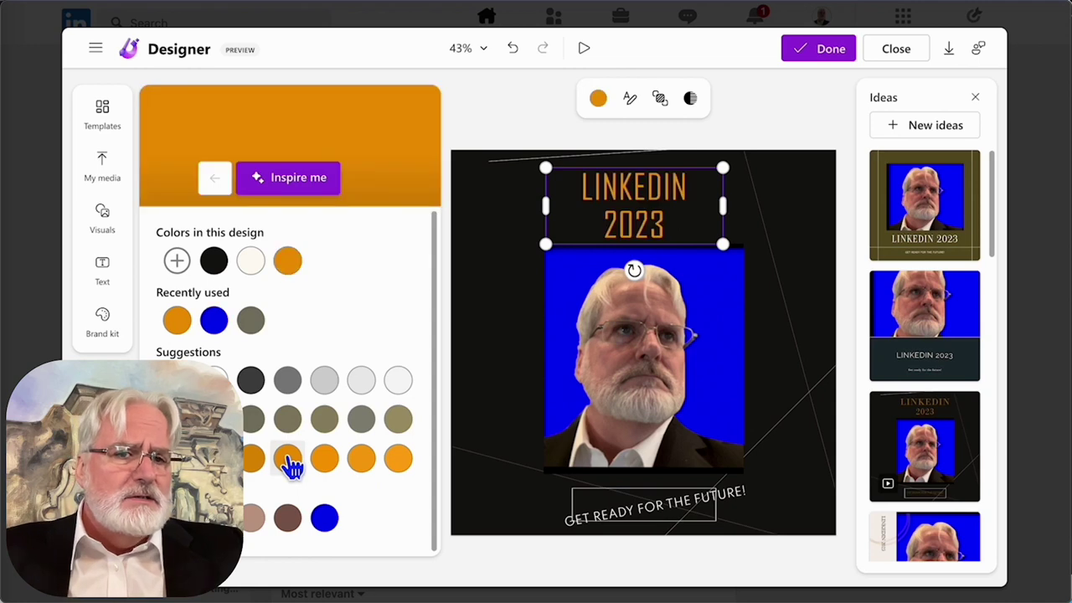
left_click(221, 375)
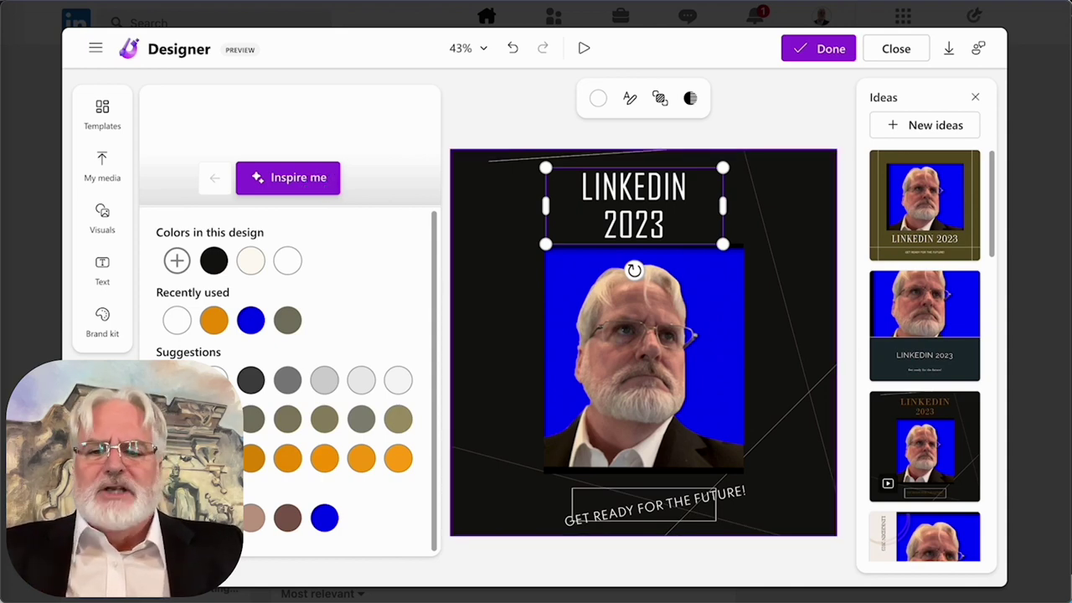
Remove the blue background from the portrait
left_click(643, 360)
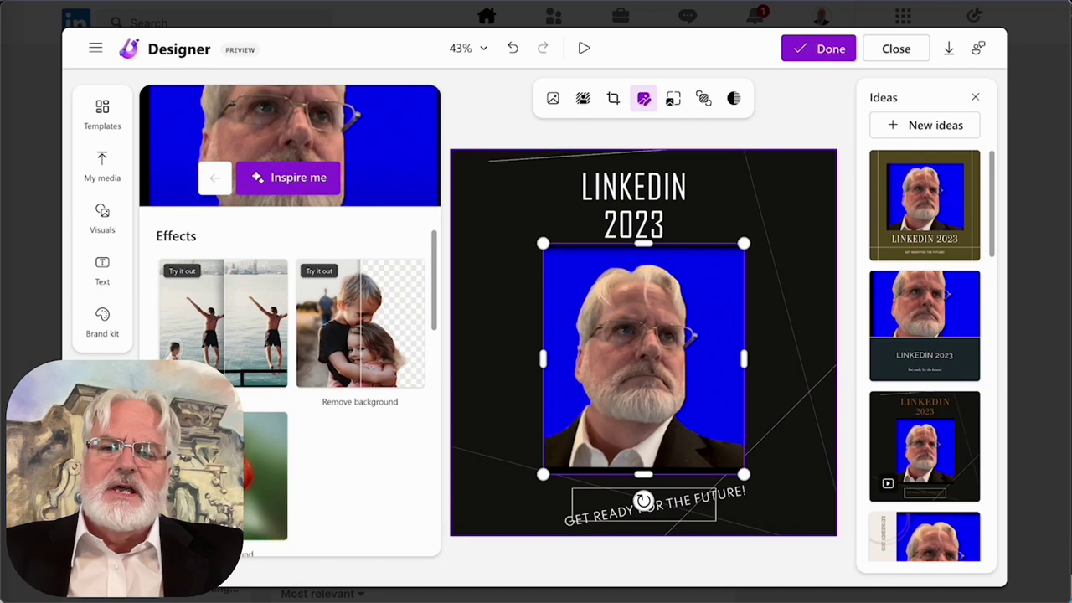
mouse_move(643, 500)
left_mouse_down()
mouse_move(610, 495)
mouse_move(708, 484)
mouse_move(644, 501)
left_mouse_up()
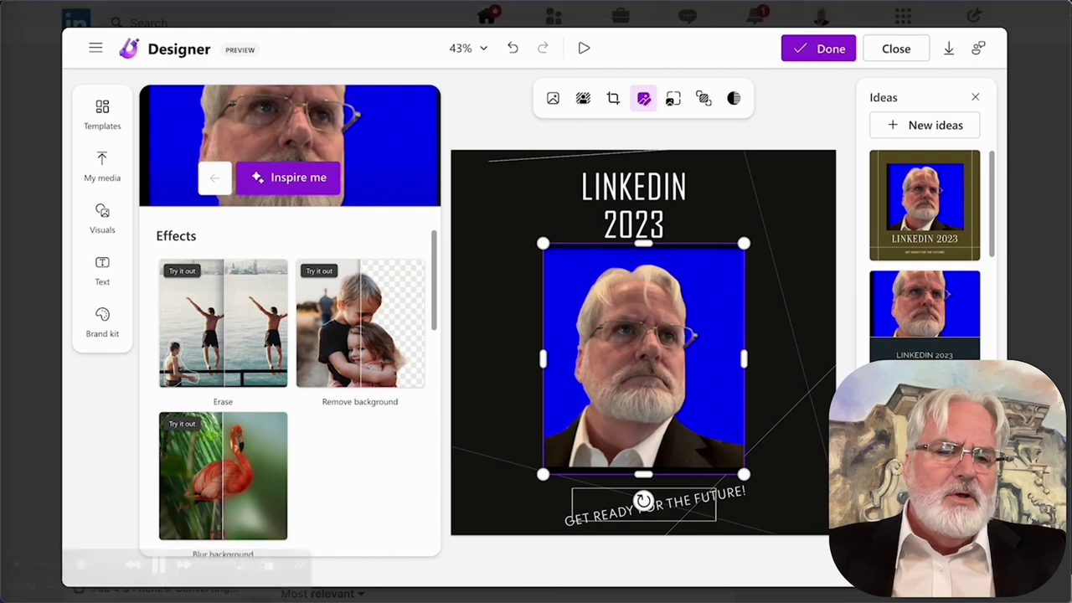
left_click(553, 100)
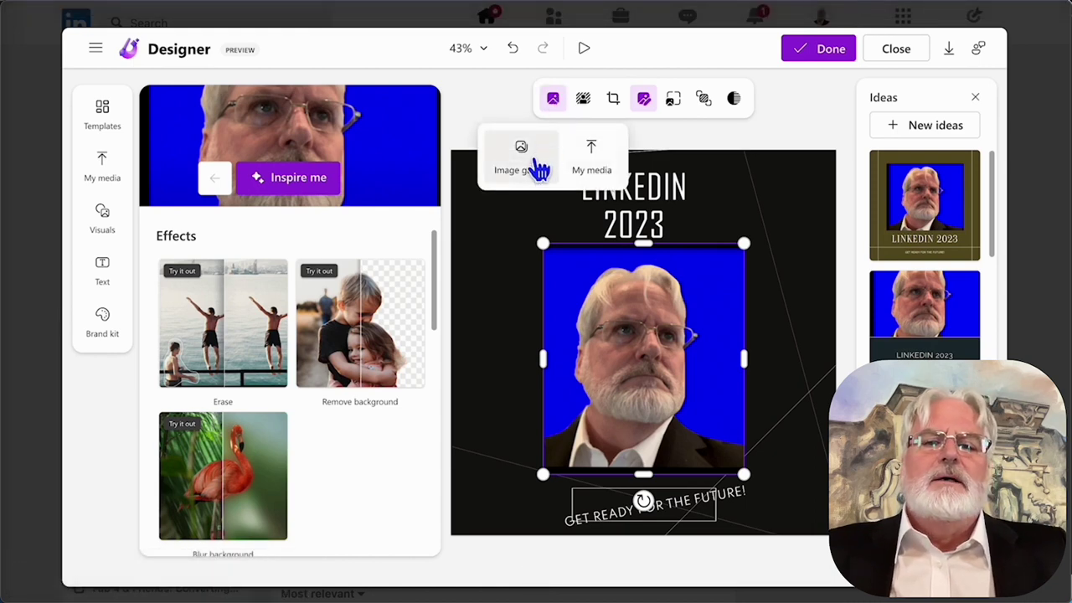
left_click(583, 98)
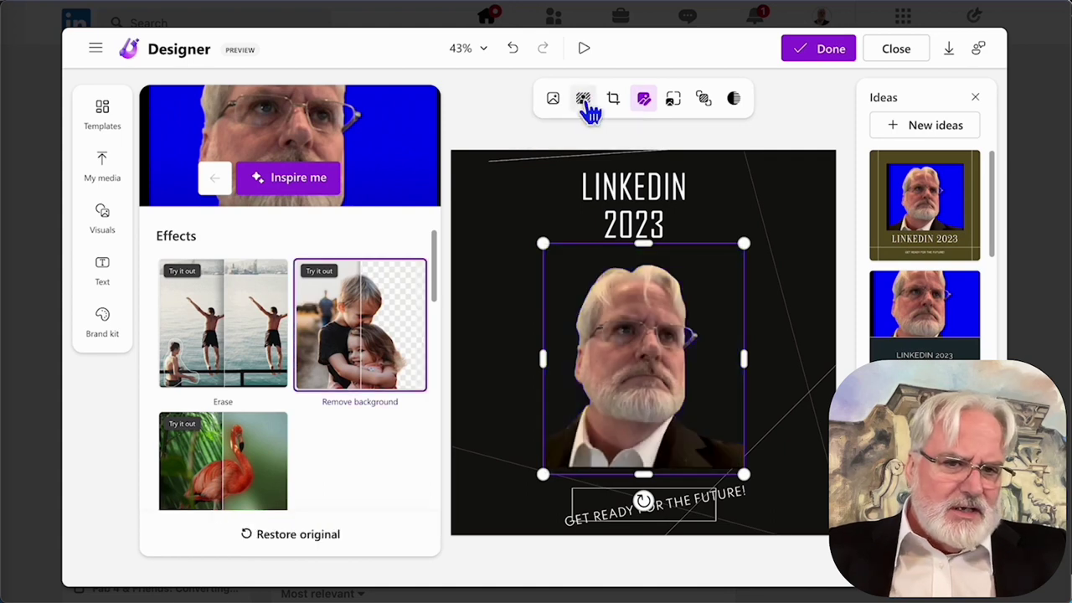
left_click(648, 104)
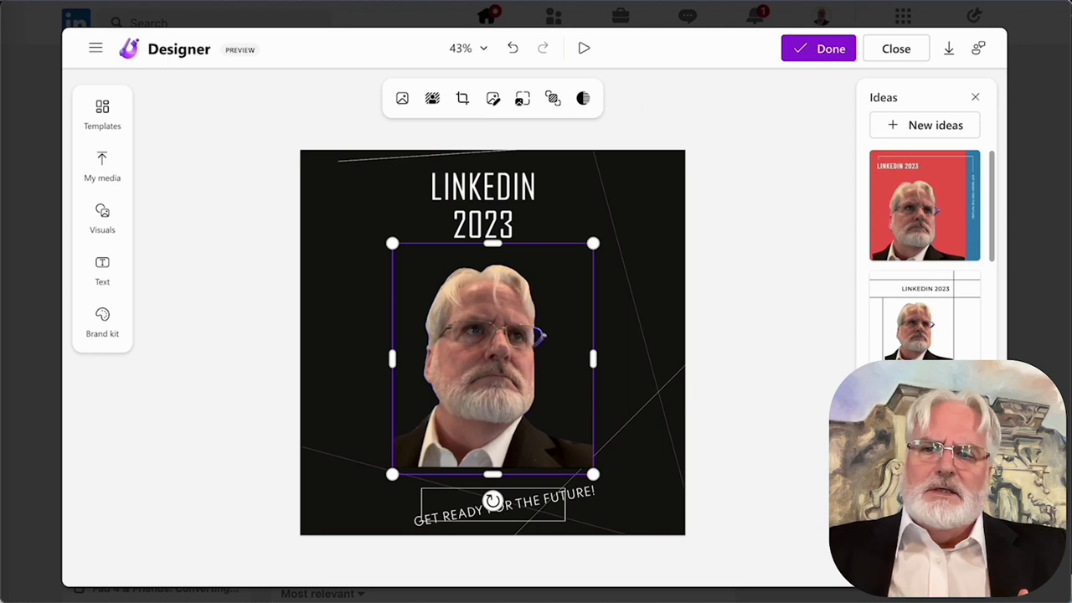
Try the Warm filter on the portrait, then apply the Light filter and review the image adjustment settings
left_click(494, 102)
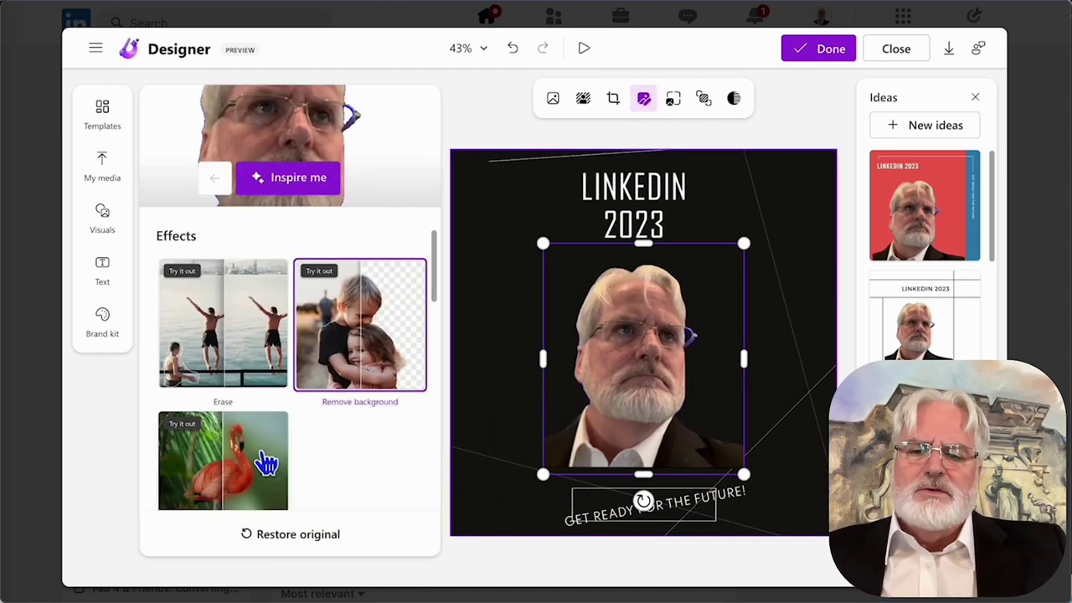
scroll(266, 463, "down", 3)
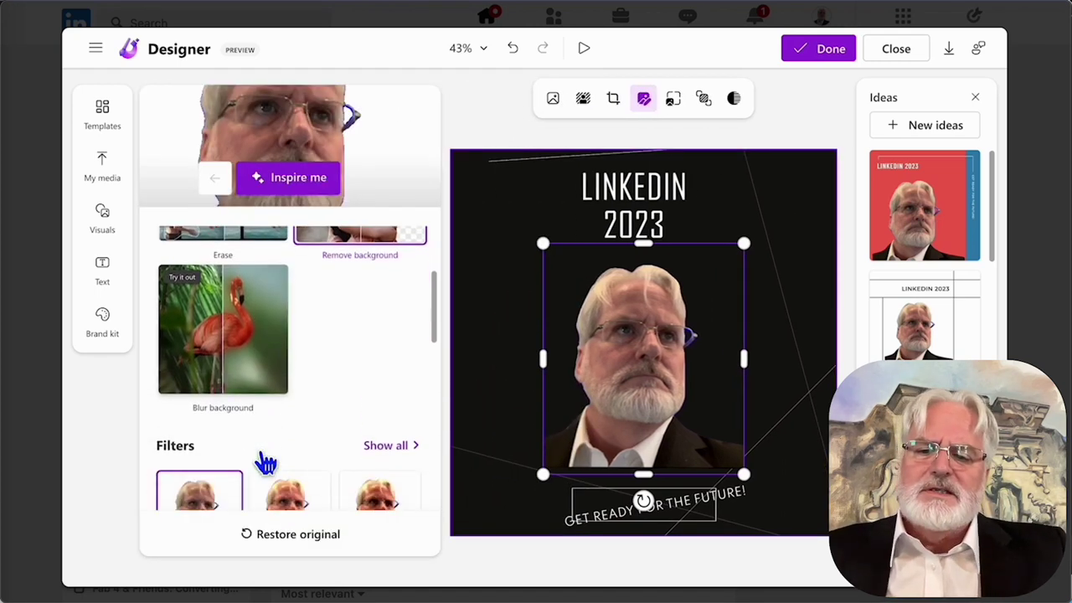
scroll(266, 463, "down", 3)
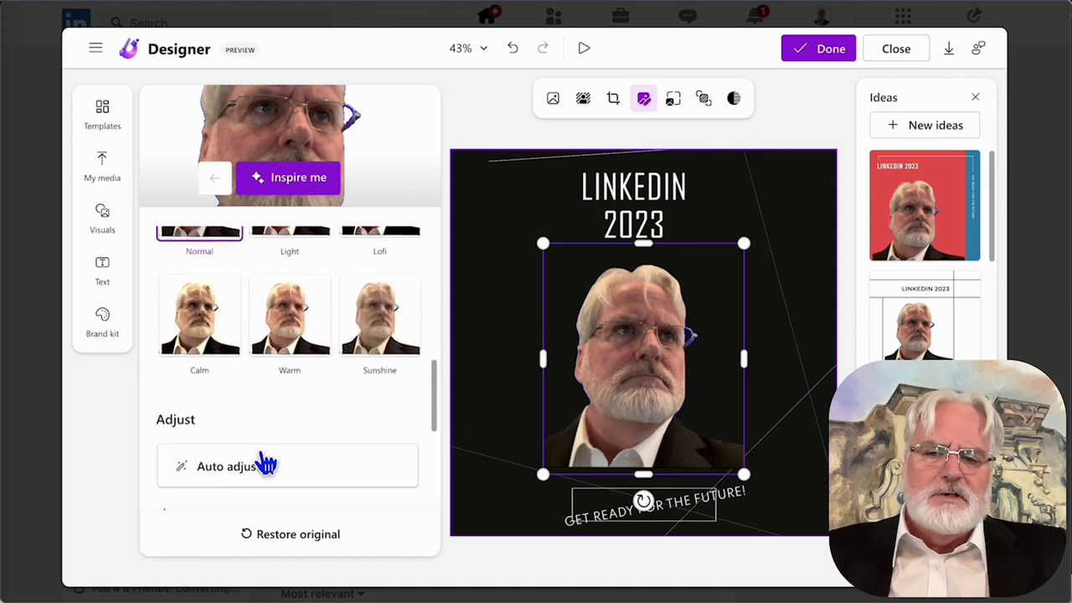
scroll(266, 463, "up", 2)
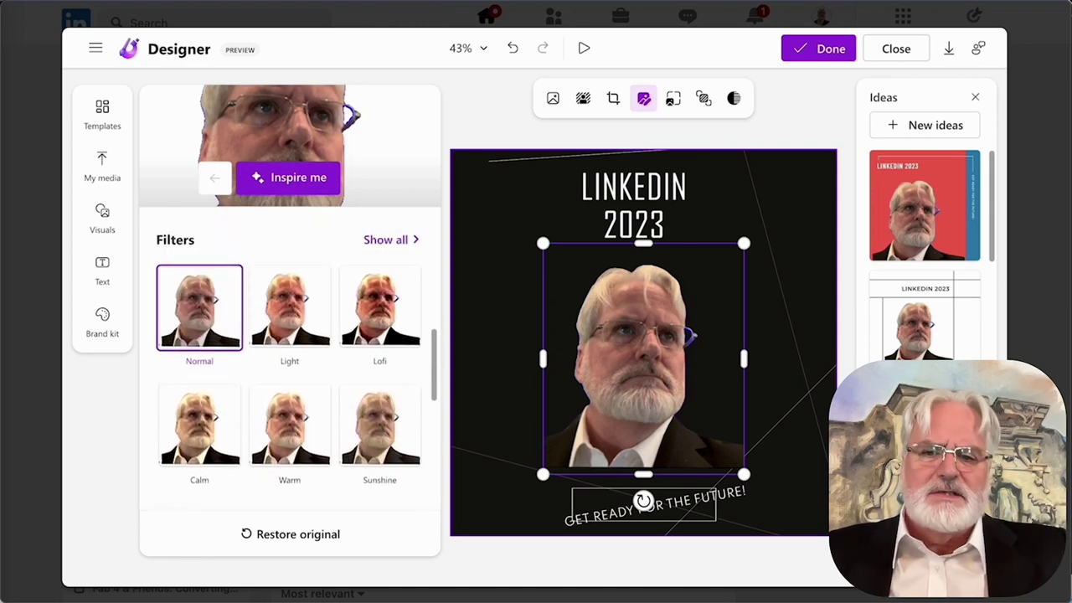
left_click(300, 339)
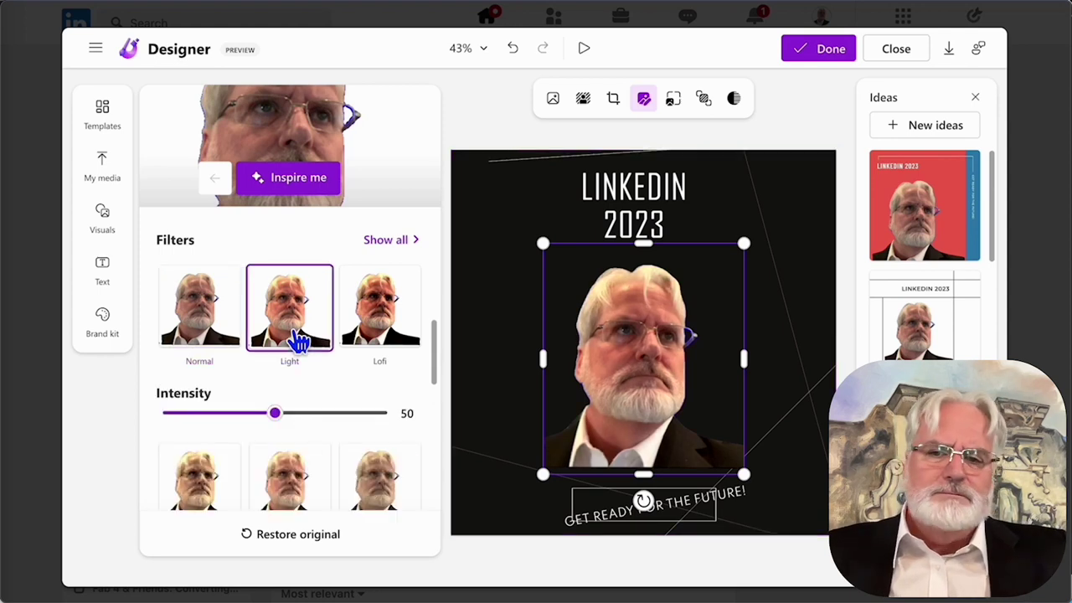
left_click(308, 494)
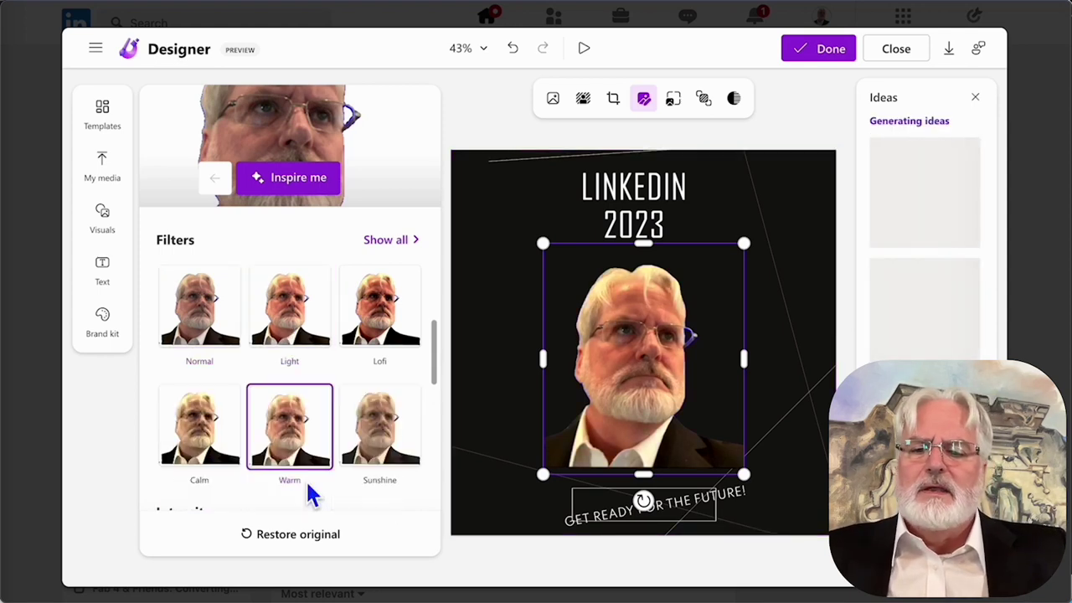
left_click(308, 329)
scroll(327, 366, "down", 3)
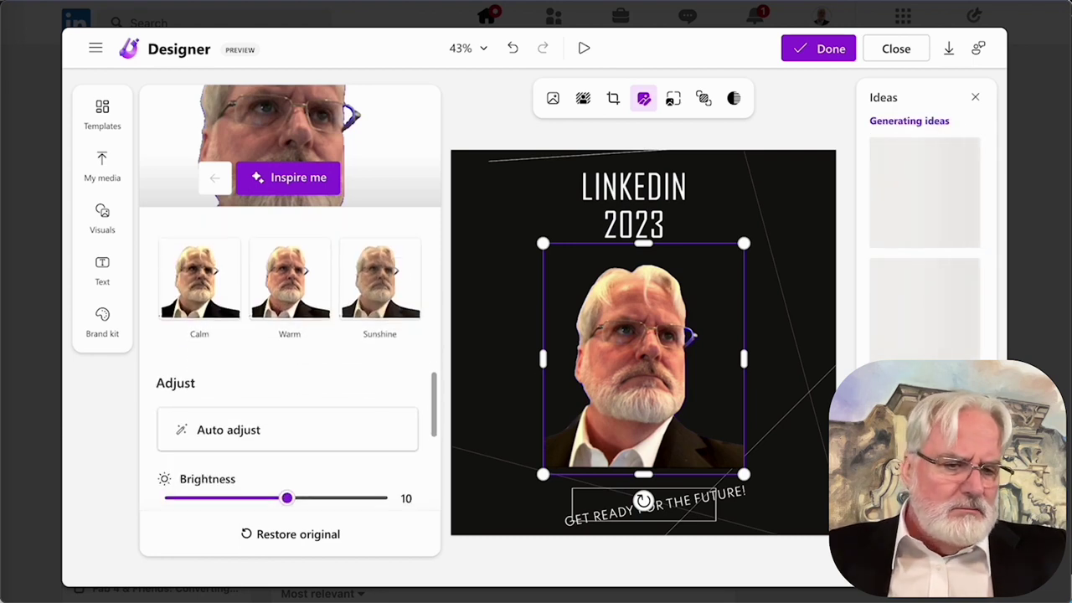
scroll(296, 368, "down", 5)
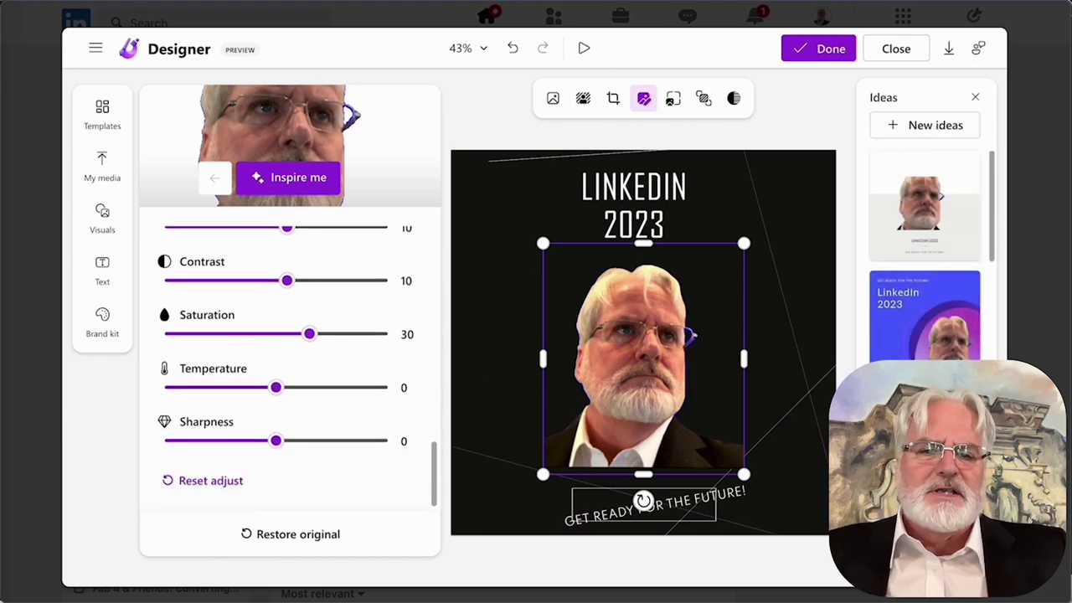
scroll(297, 368, "up", 10)
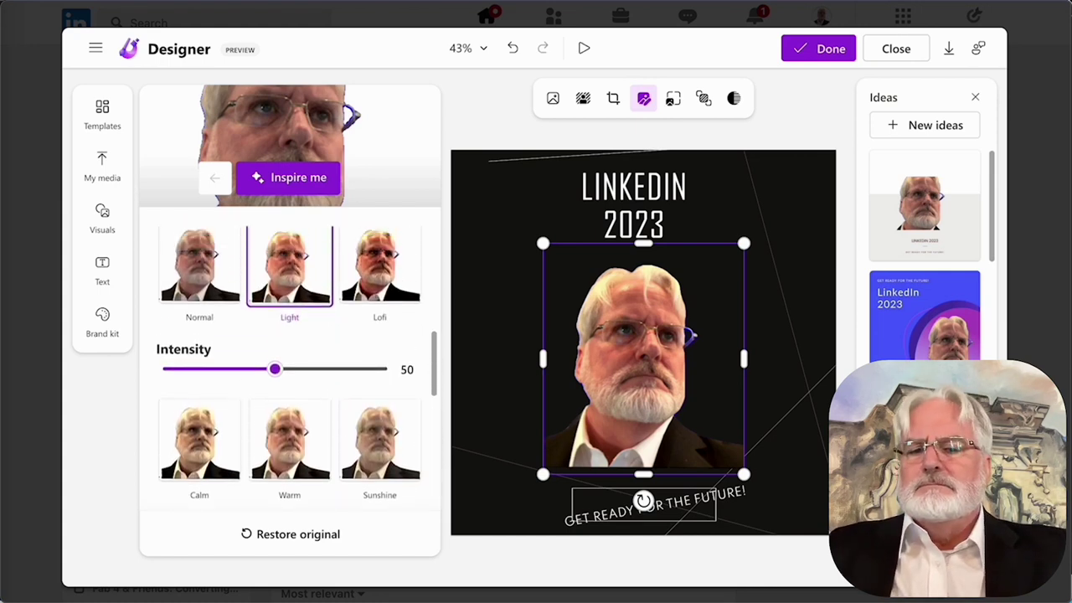
scroll(297, 369, "up", 3)
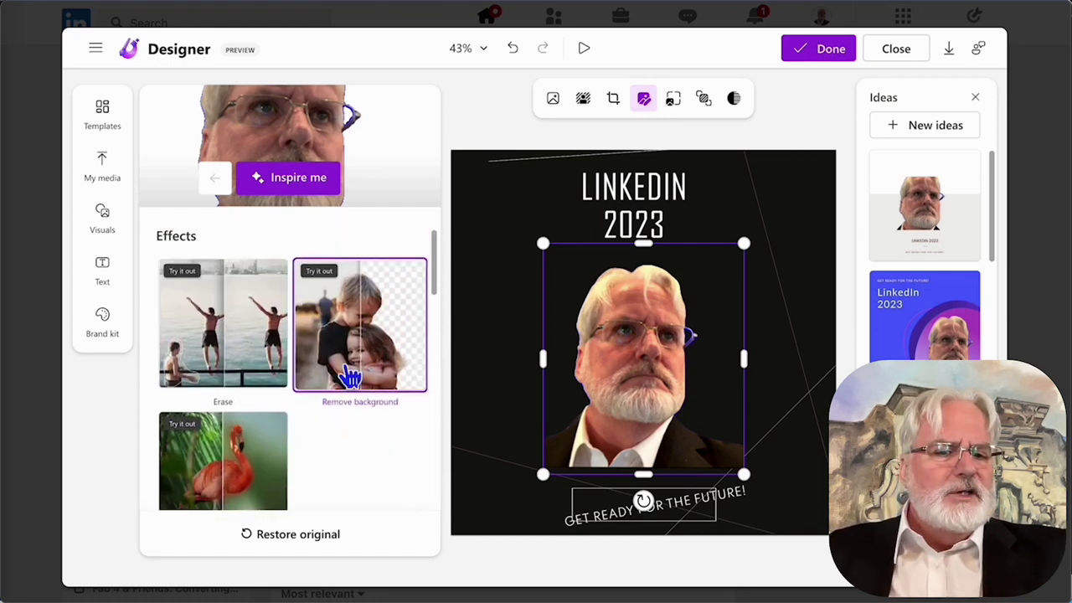
Enlarge the portrait by setting it as the design background and detaching it, then send it to the back behind the text
left_click(673, 100)
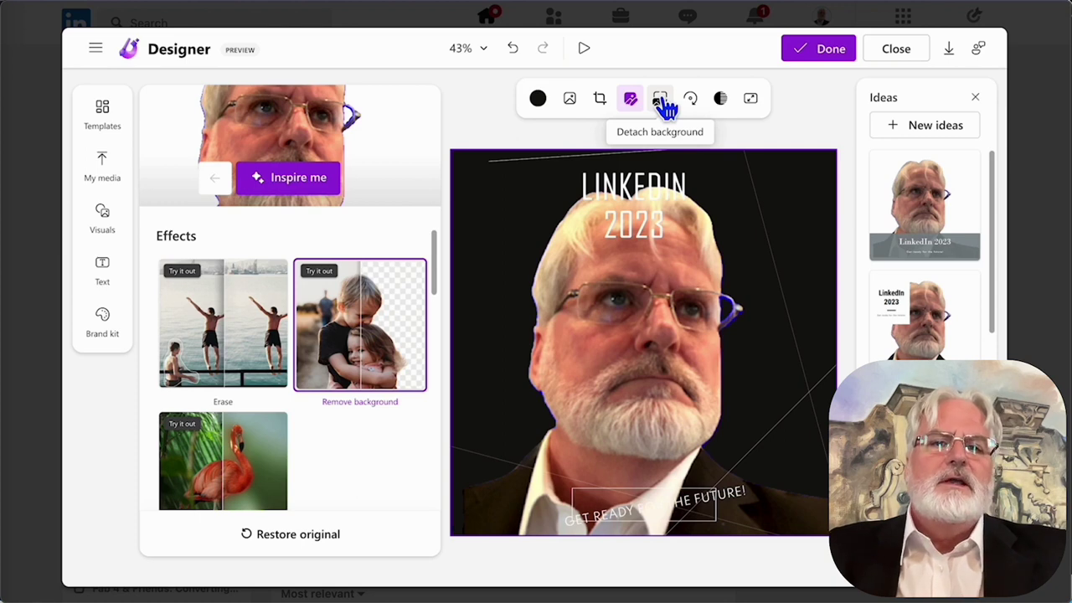
left_click(661, 102)
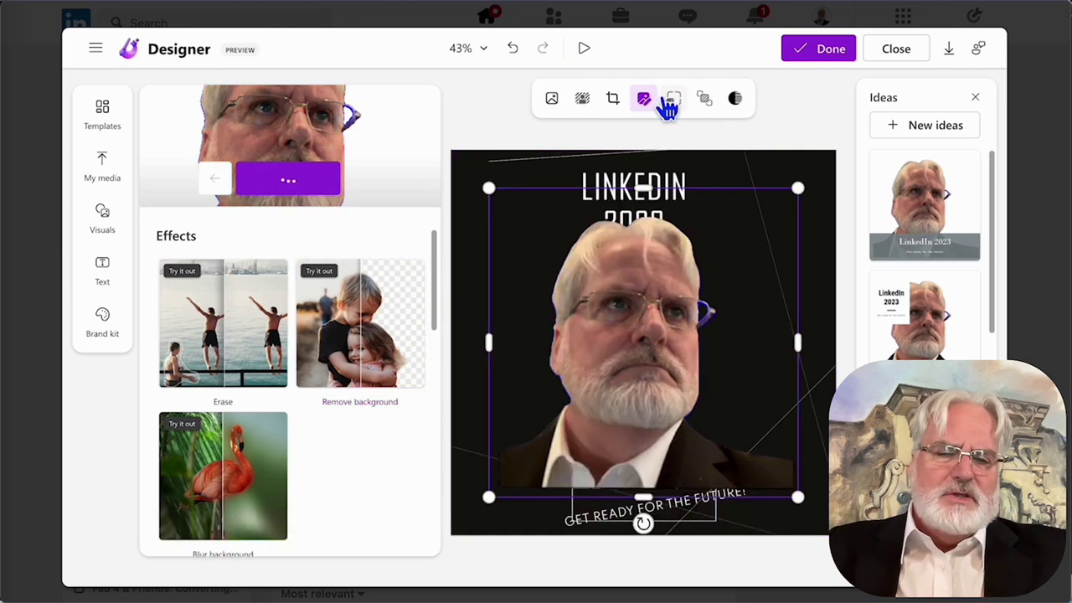
left_click(704, 100)
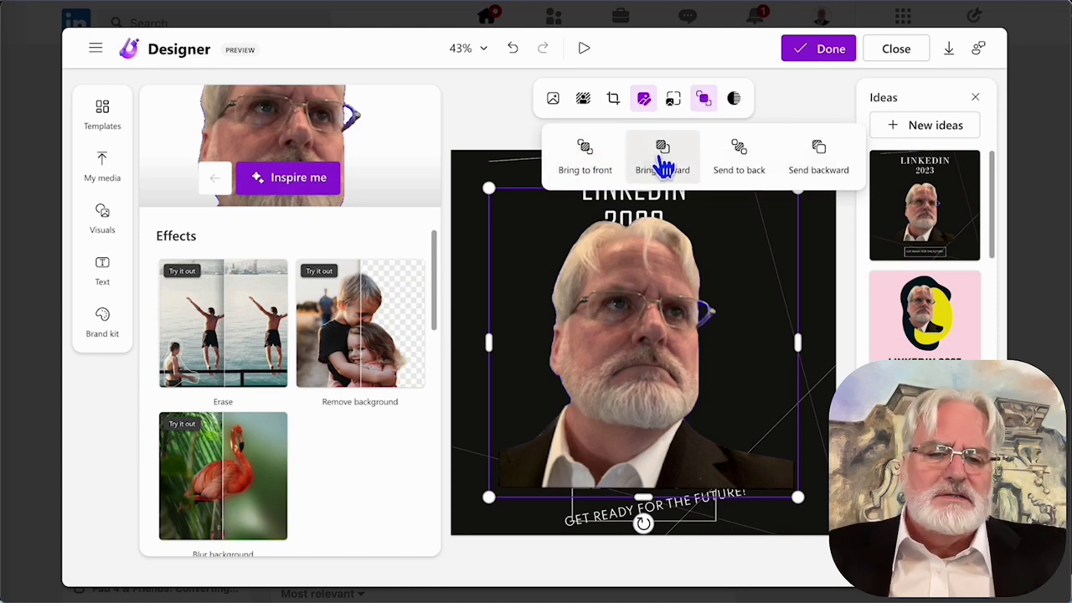
left_click(751, 171)
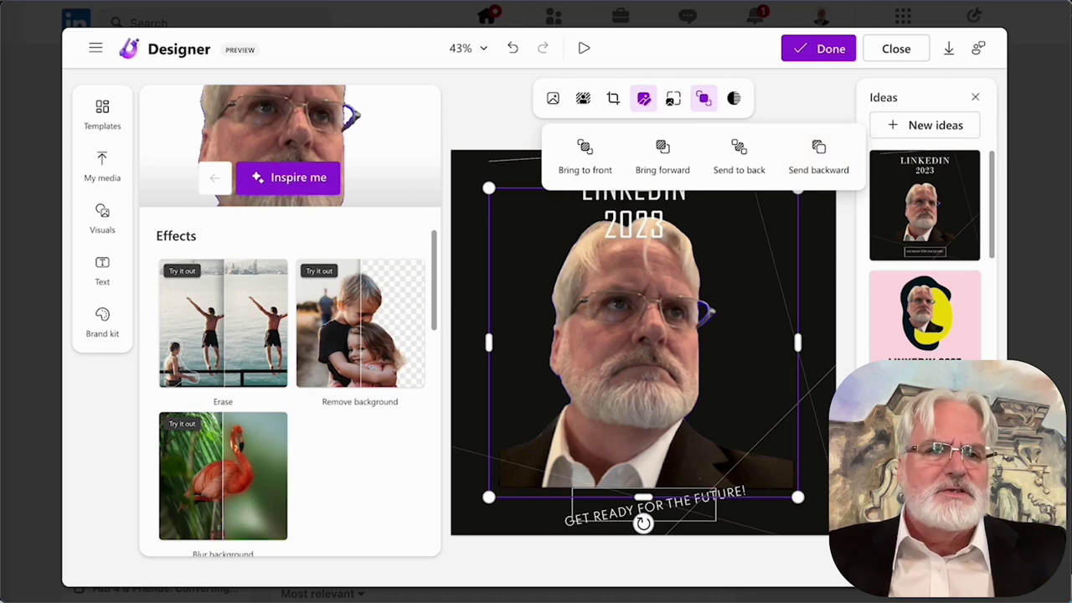
key("Escape")
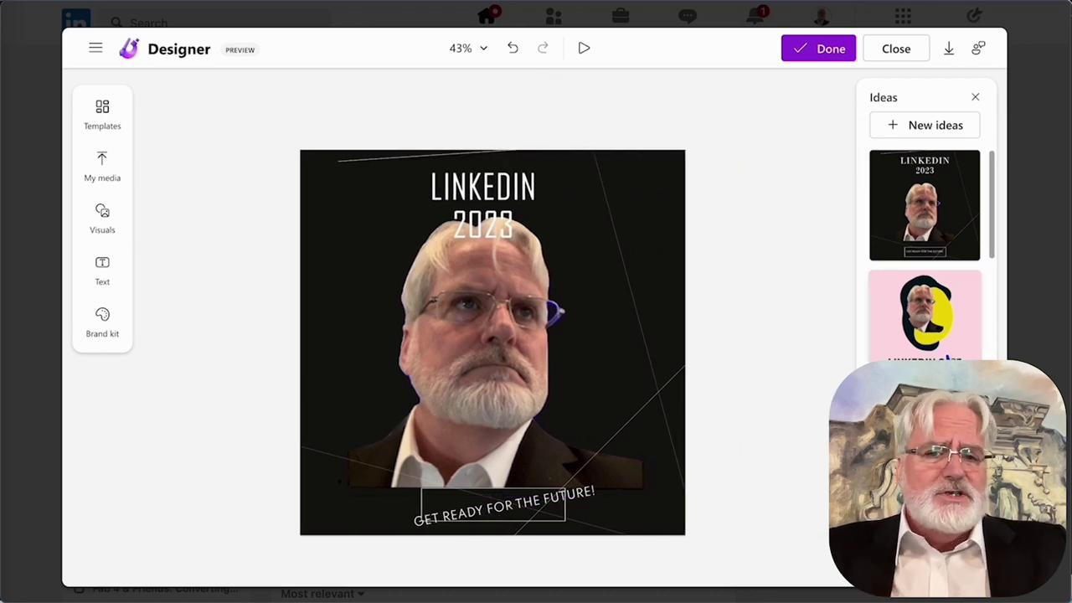
Browse the generated design ideas and apply the black one with the serif "LINKEDIN 2023" heading above the cut-out portrait
scroll(956, 359, "down", 10)
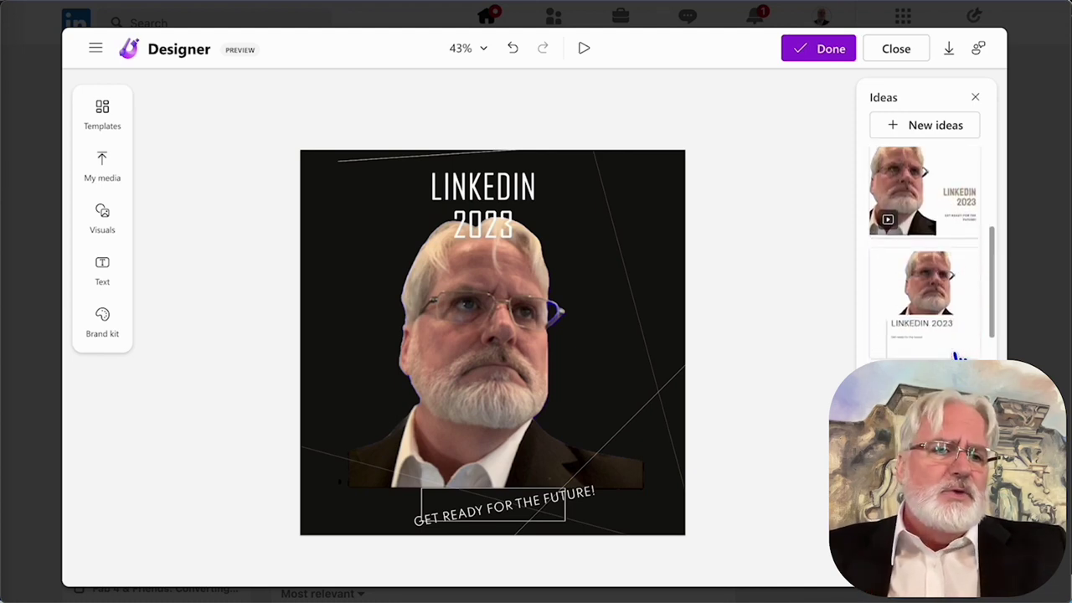
scroll(958, 355, "down", 2)
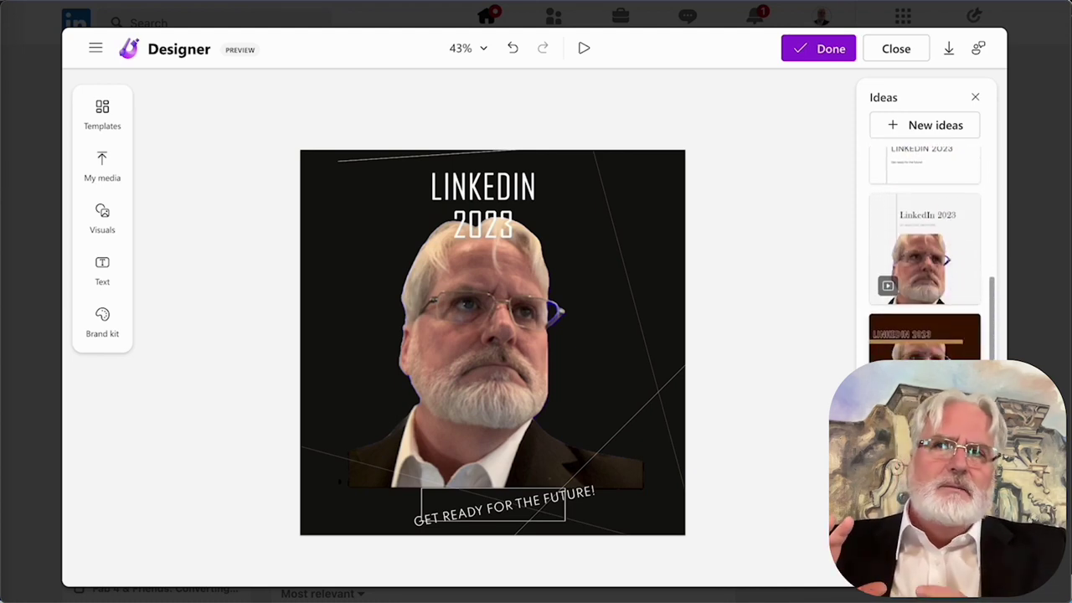
scroll(924, 251, "down", 6)
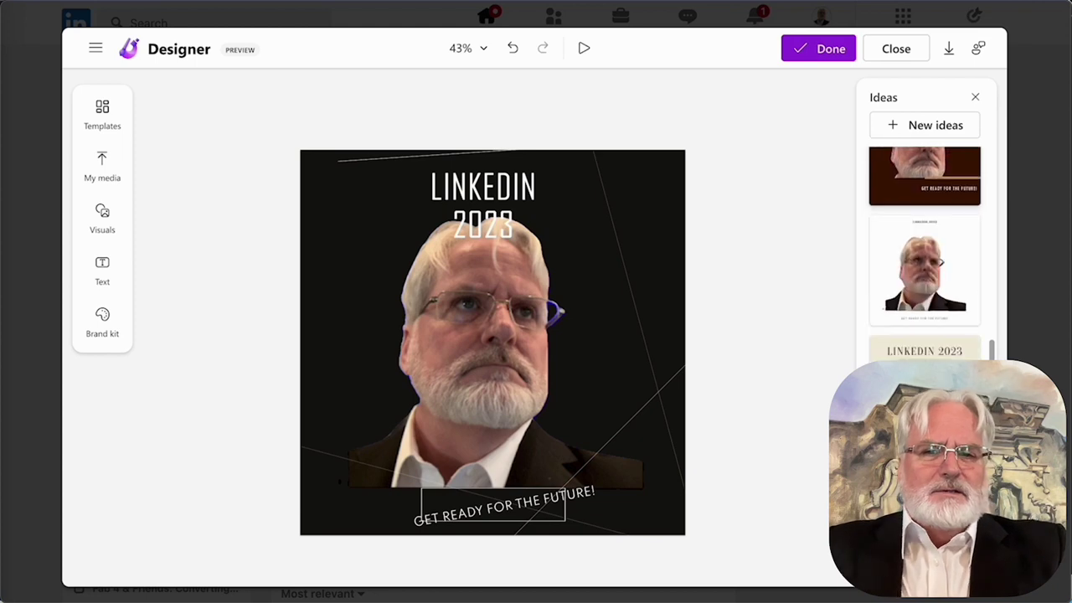
scroll(924, 251, "down", 8)
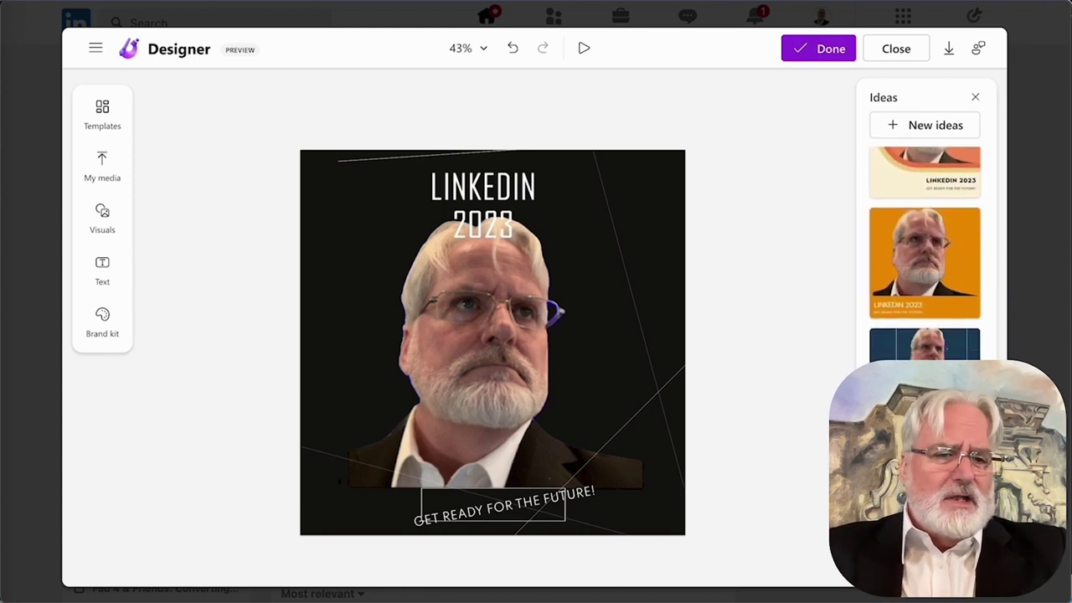
scroll(925, 251, "down", 3)
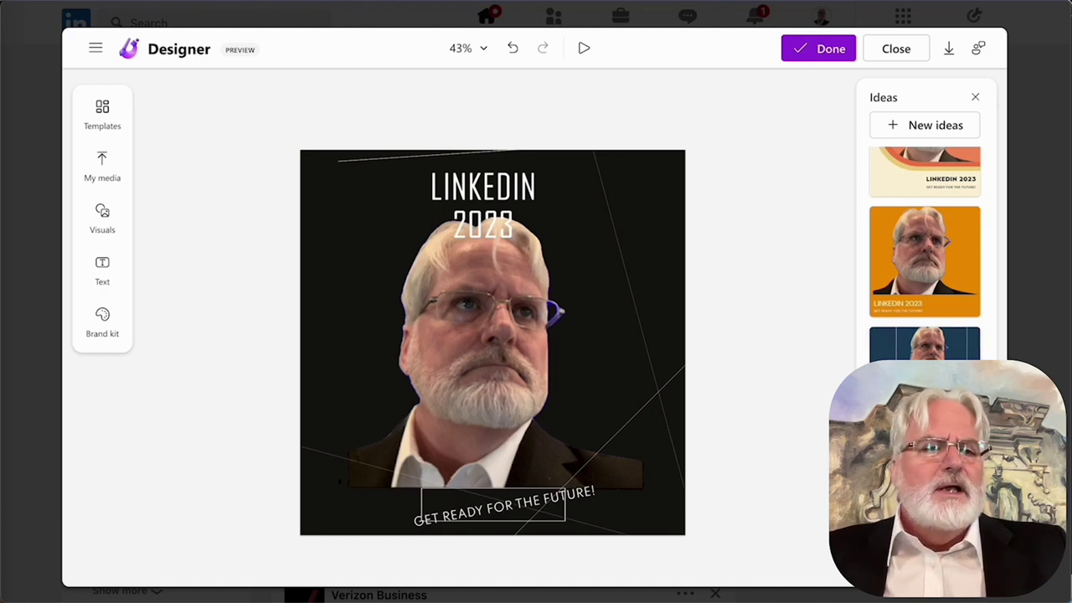
scroll(924, 252, "up", 10)
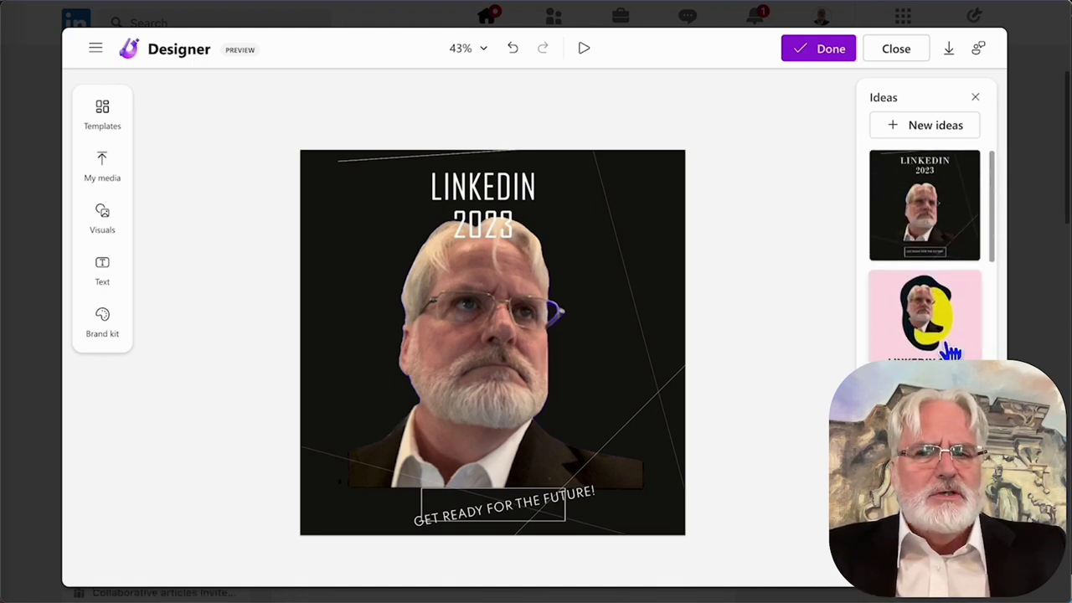
left_click(969, 222)
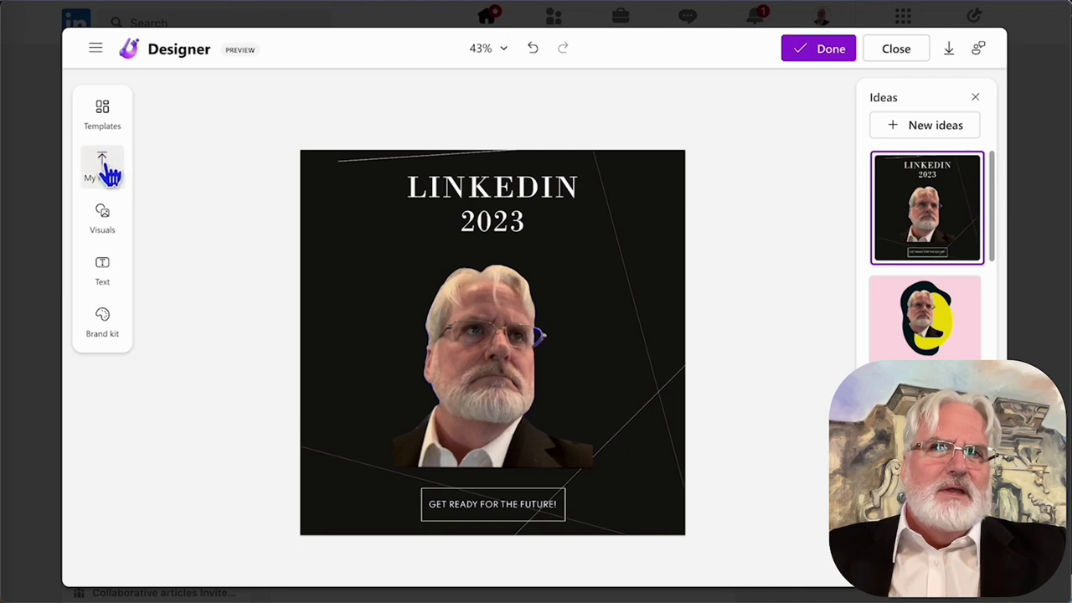
Search the visuals library for "hand shake" and add the photo of two fists bumping before a blurred city to the design
left_click(107, 219)
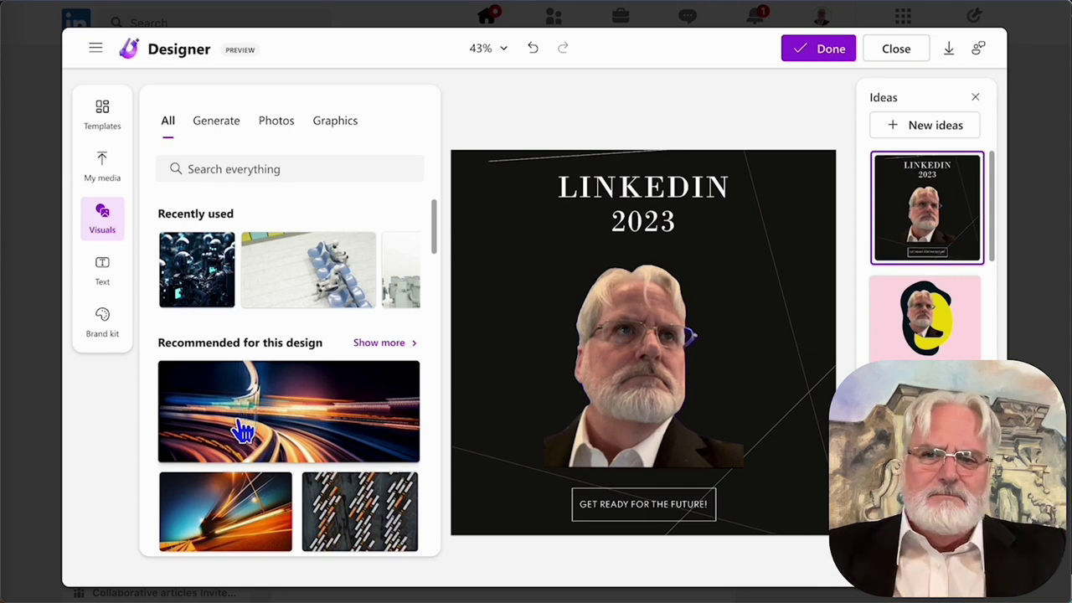
scroll(243, 423, "down", 5)
scroll(242, 426, "down", 4)
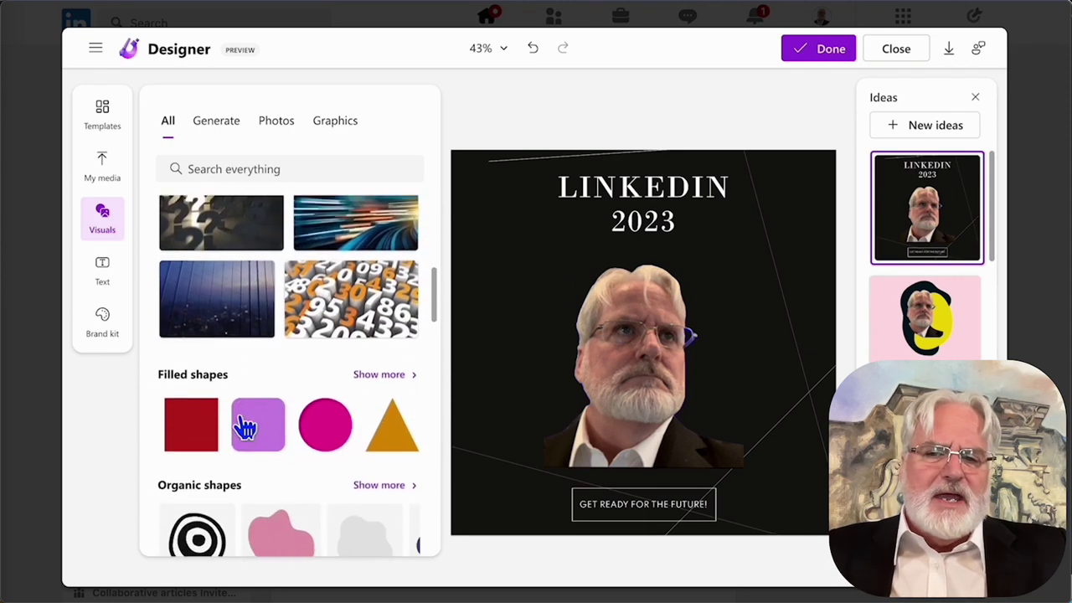
scroll(242, 426, "up", 9)
left_click(251, 169)
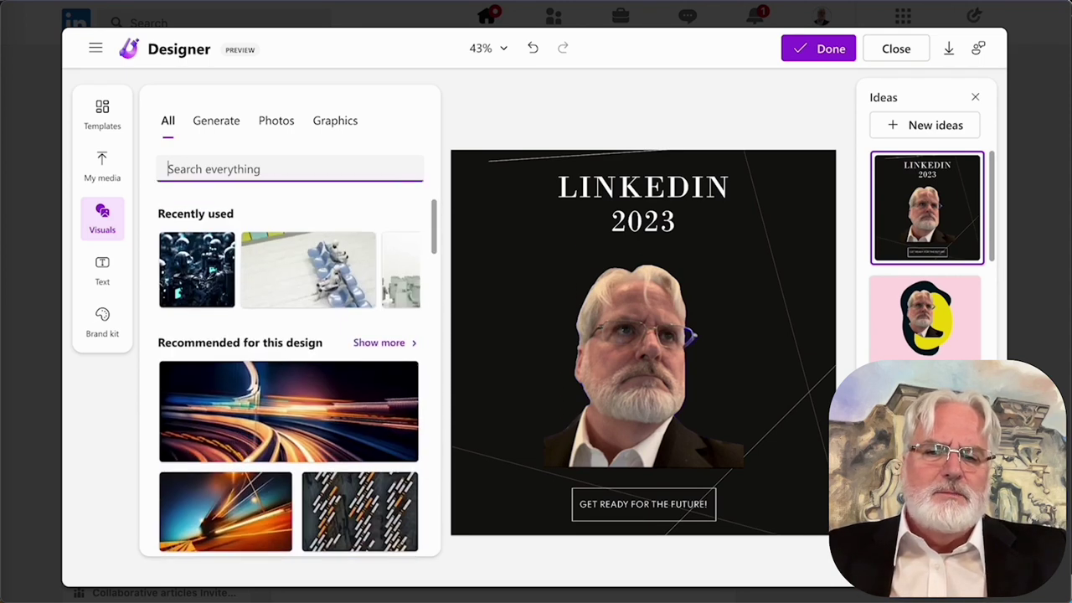
type("hand shake")
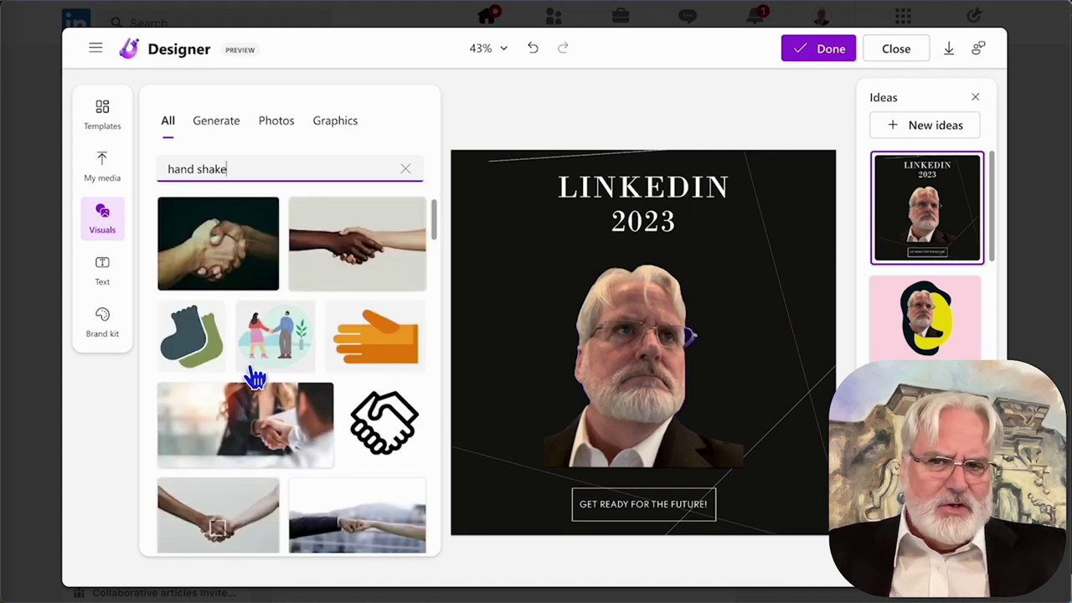
scroll(256, 377, "down", 3)
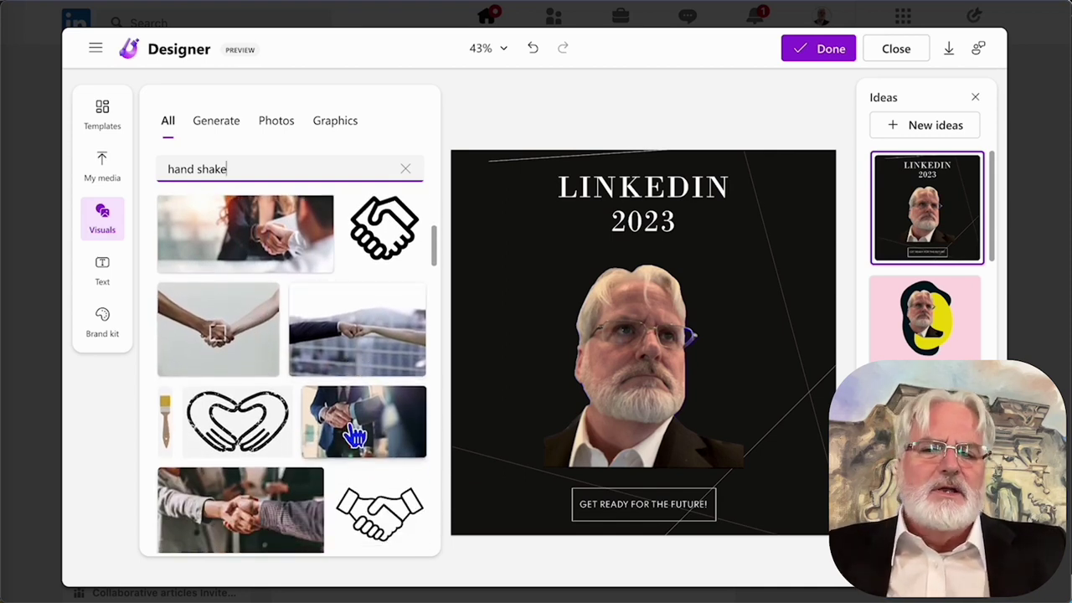
left_click(366, 358)
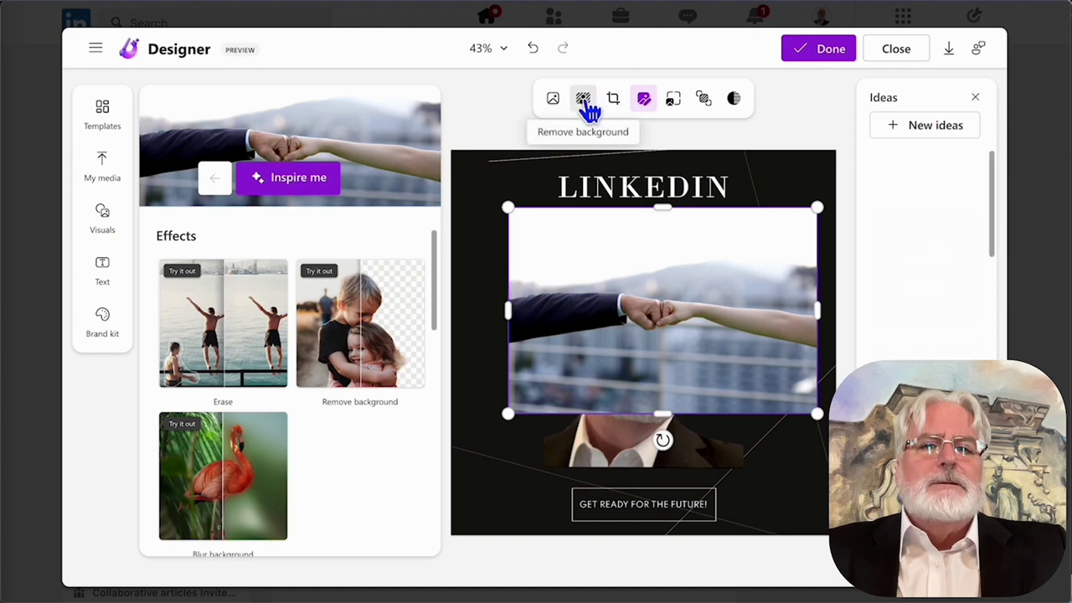
Remove the fist-bump photo's background and shift the cut-out slightly down and to the left over the portrait
left_click(584, 98)
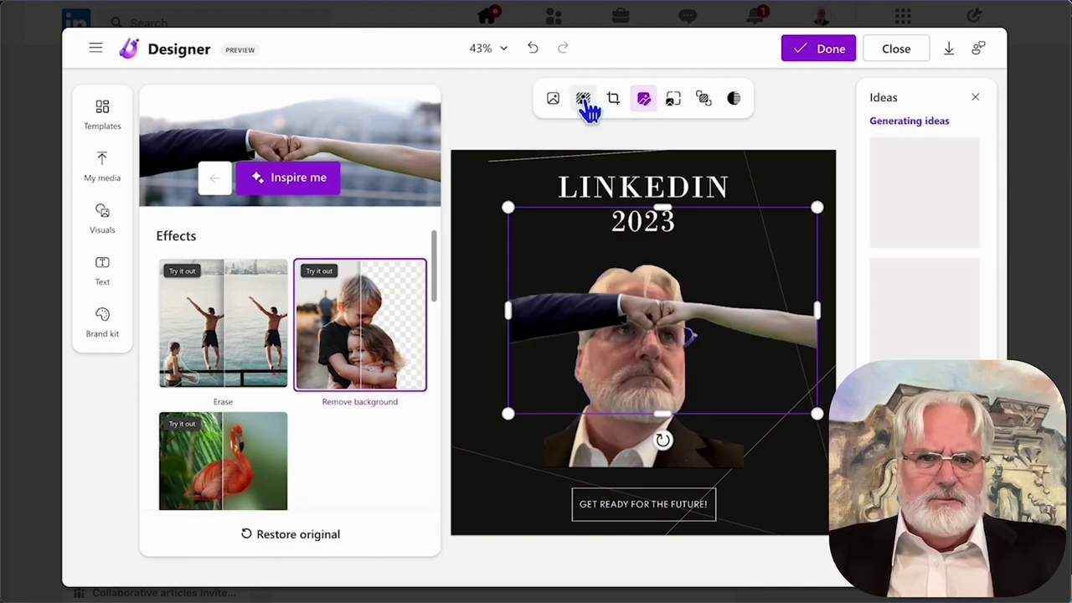
mouse_move(662, 310)
left_mouse_down()
mouse_move(640, 360)
mouse_move(644, 448)
mouse_move(659, 226)
mouse_move(643, 249)
mouse_move(651, 319)
left_mouse_up()
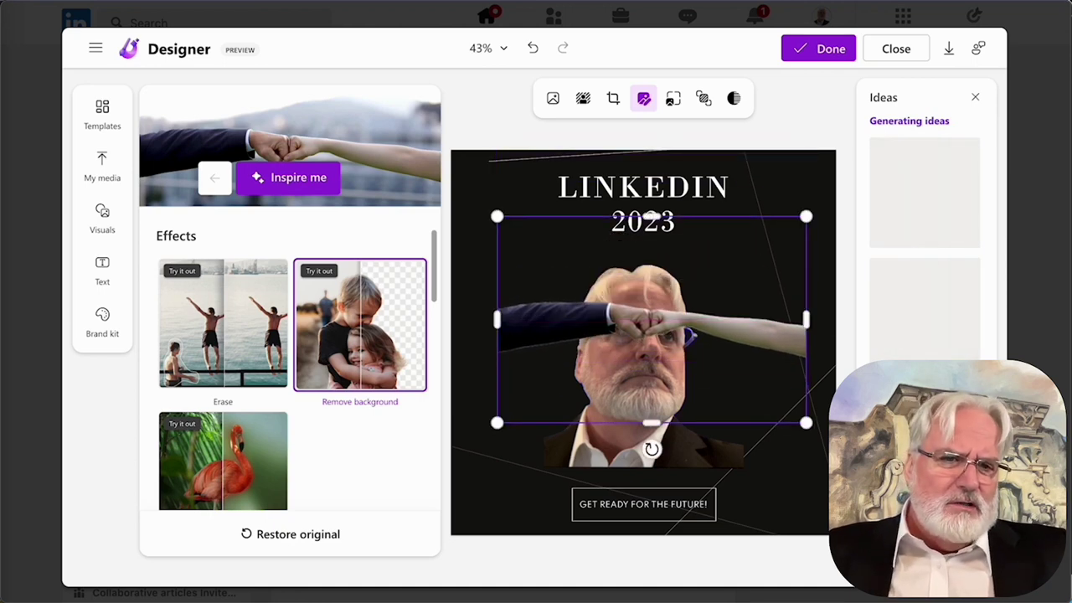
Rotate the fist-bump cut-out upright, enlarge it and place it along the design's right edge beside the portrait
left_click_drag(806, 422, 721, 365)
left_click_drag(609, 392, 507, 291)
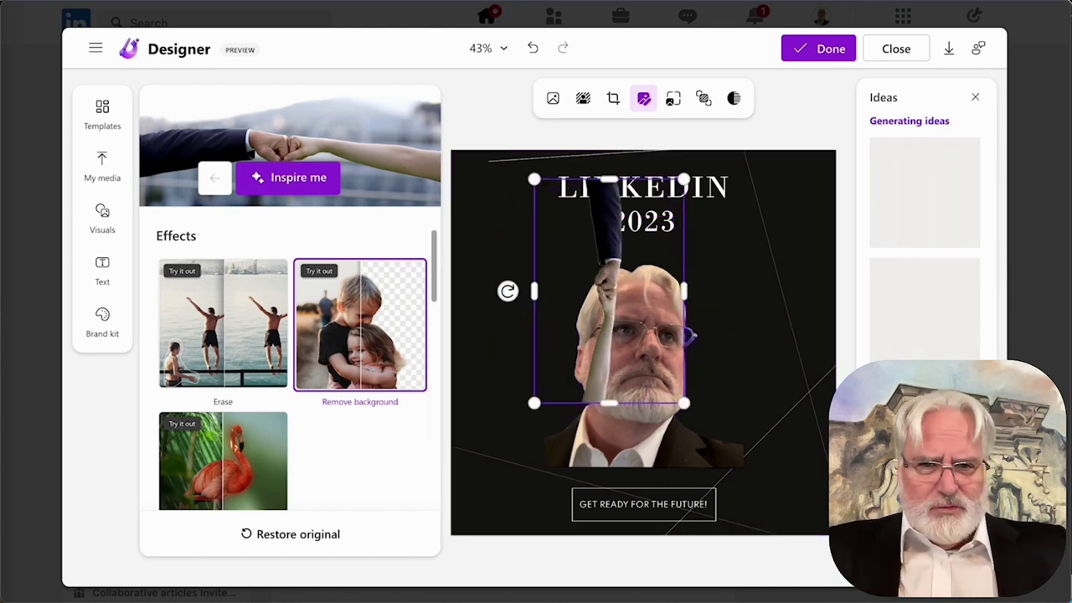
left_click_drag(609, 293, 781, 367)
left_click_drag(708, 253, 627, 132)
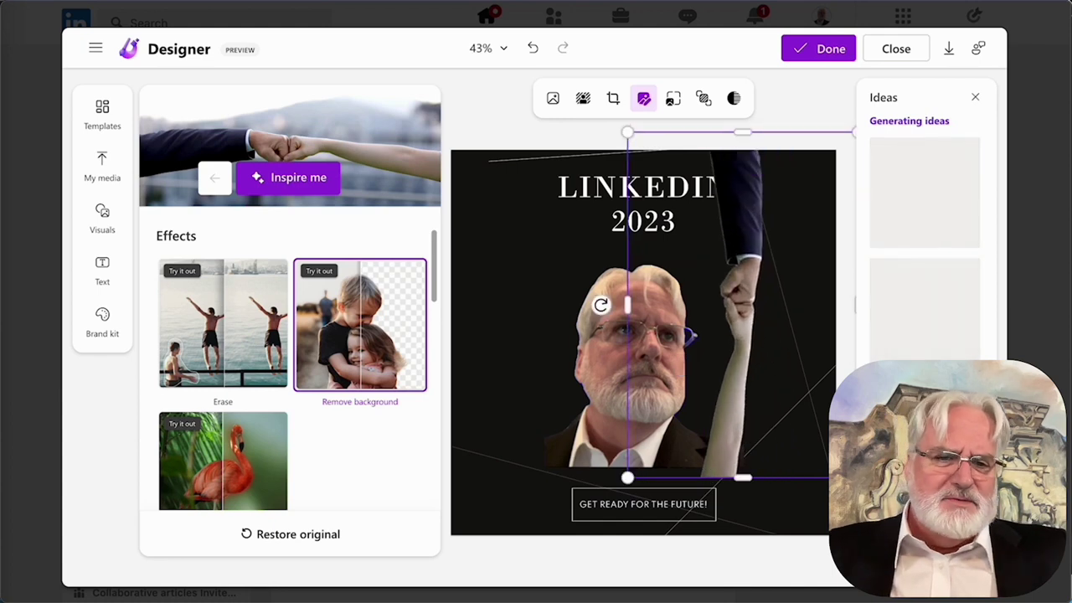
left_click_drag(856, 478, 907, 550)
left_click_drag(879, 502, 896, 504)
key("Escape")
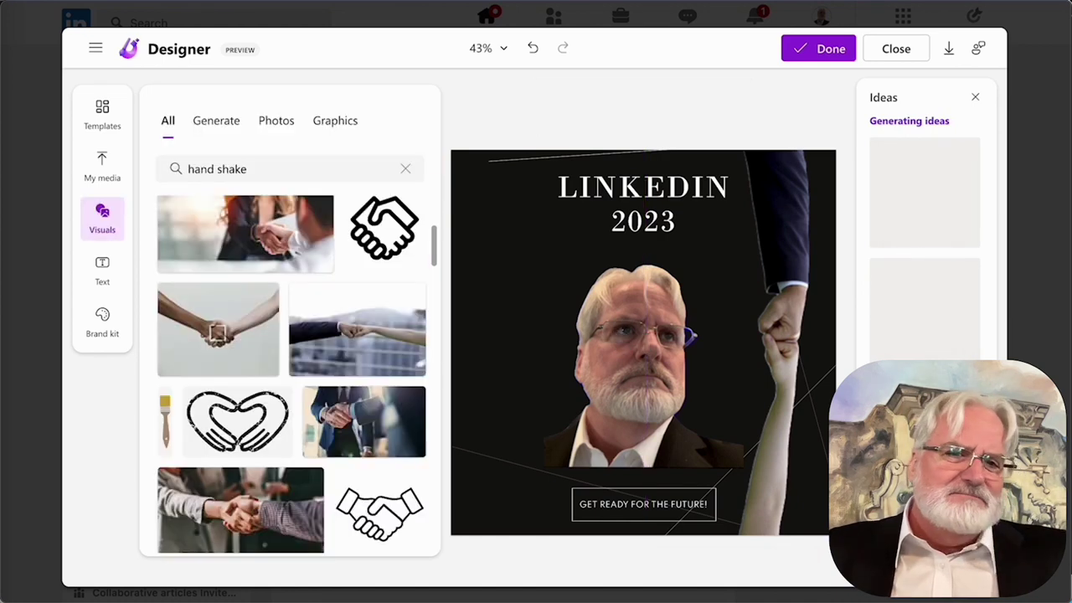
Delete the fist-bump cut-out from the design
left_click(690, 337)
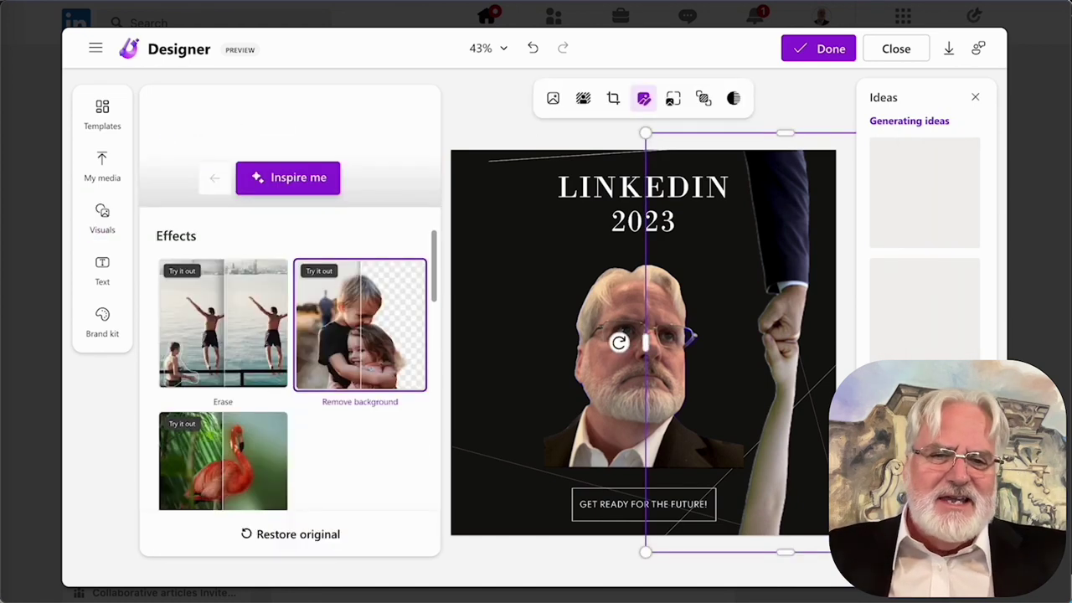
key("Delete")
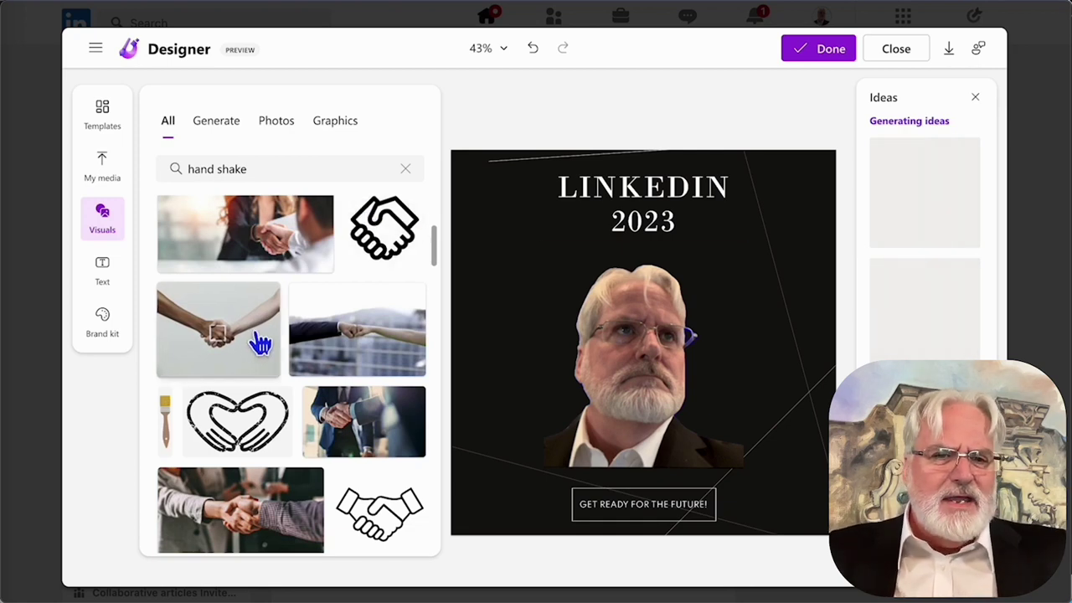
Browse the ready-made text styles, add "Grand Opening!" to the design and fit it between the portrait and the right edge
left_click(102, 272)
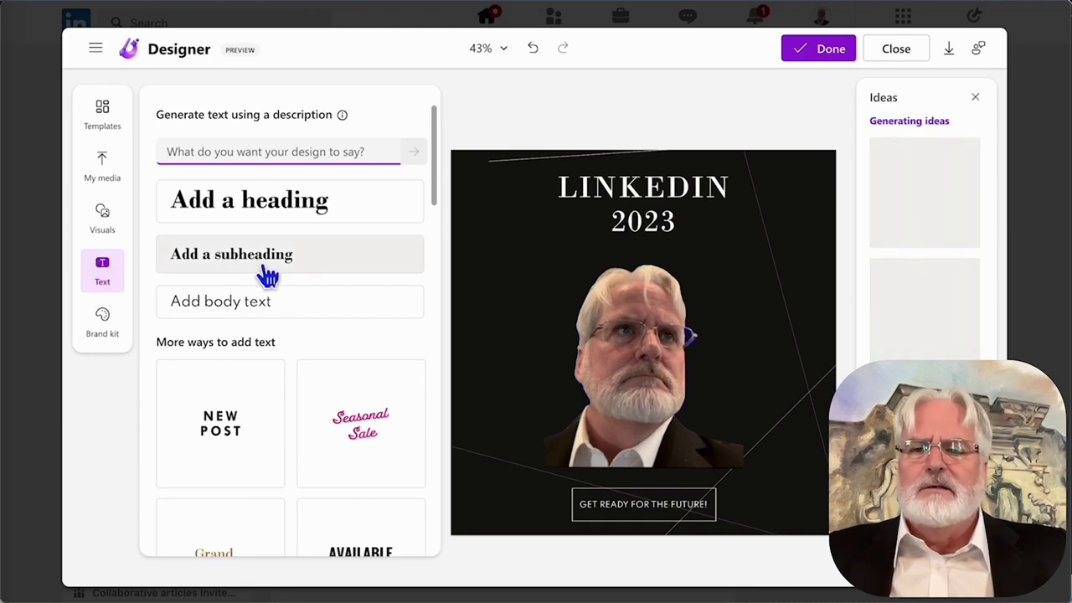
scroll(276, 310, "down", 5)
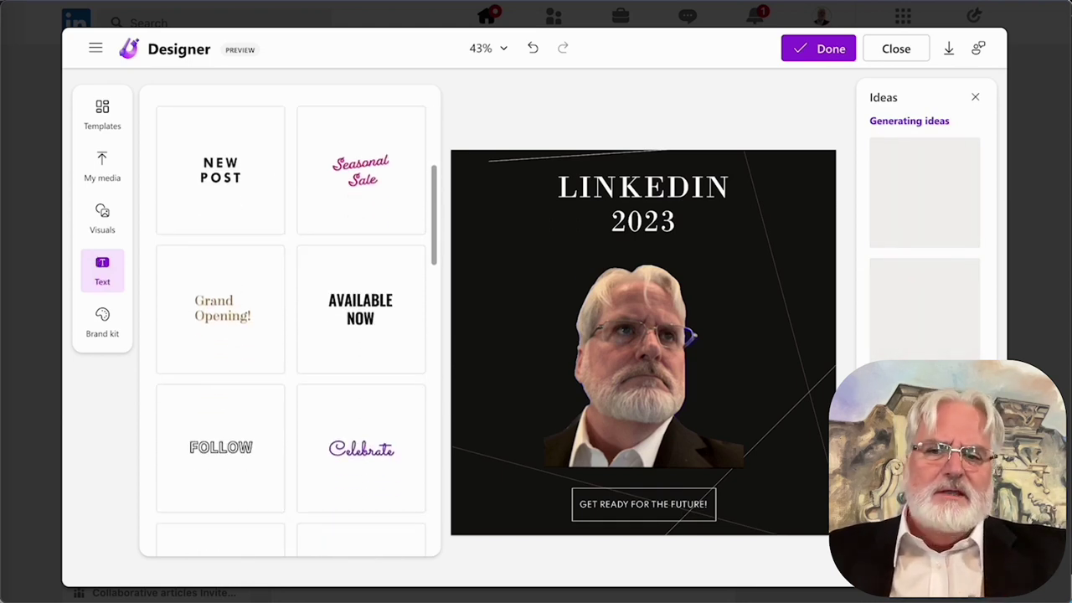
scroll(291, 327, "down", 5)
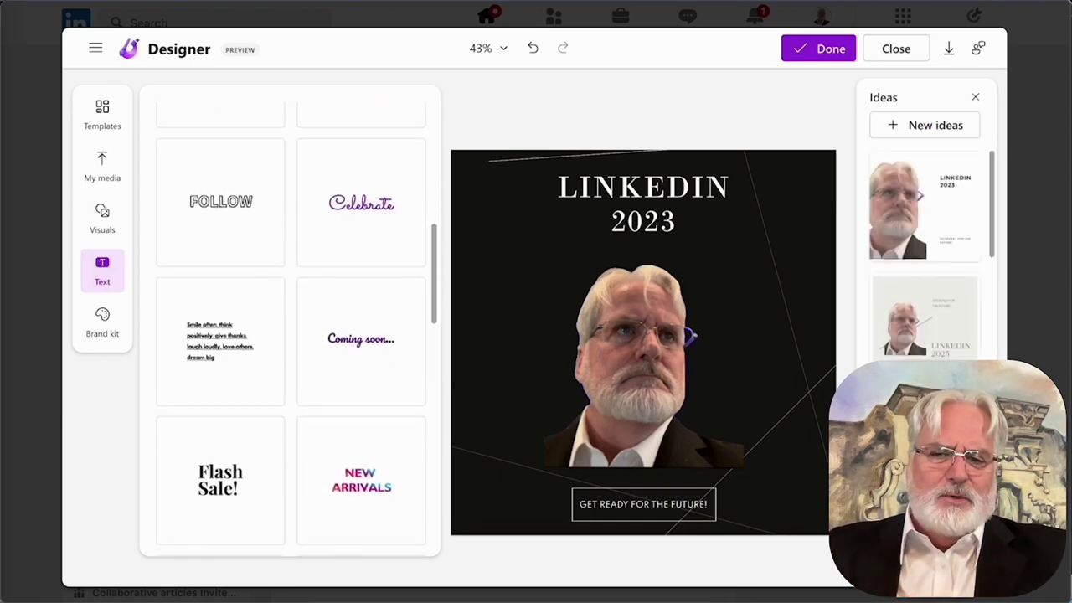
scroll(290, 326, "down", 6)
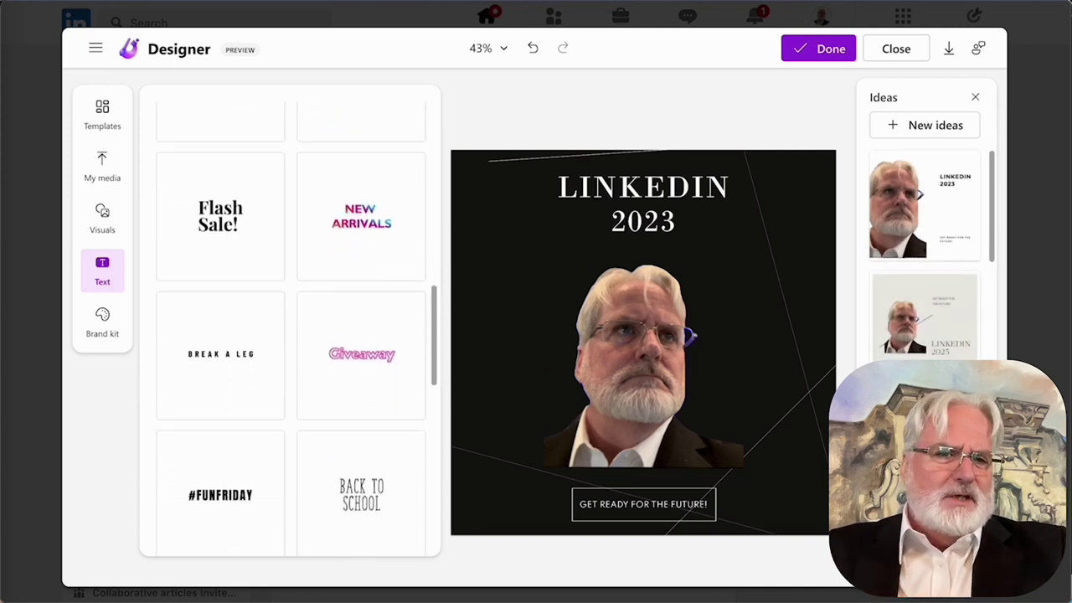
scroll(291, 327, "down", 8)
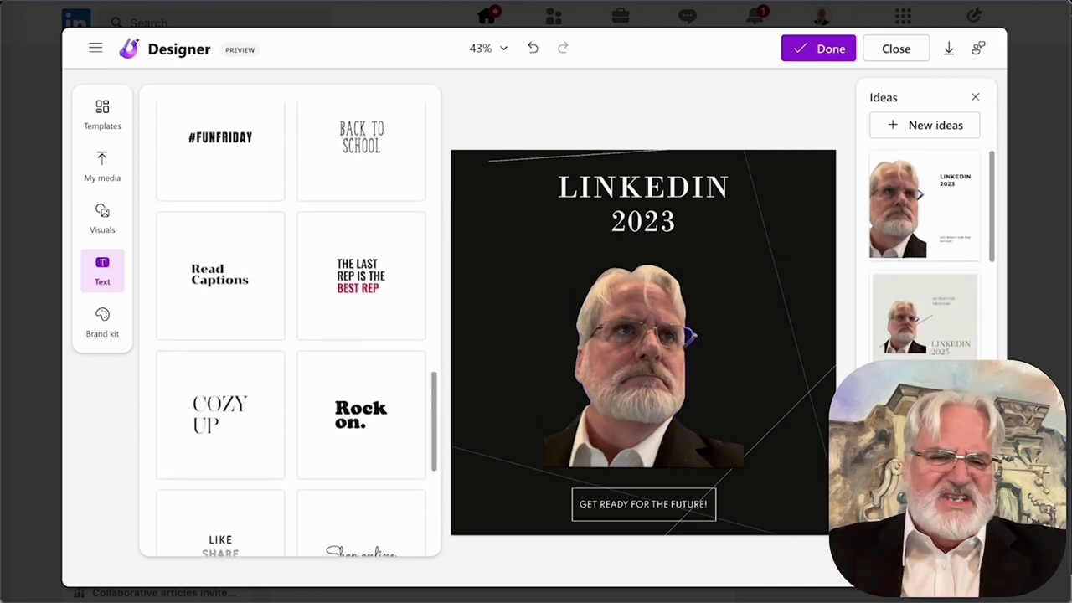
scroll(290, 326, "down", 3)
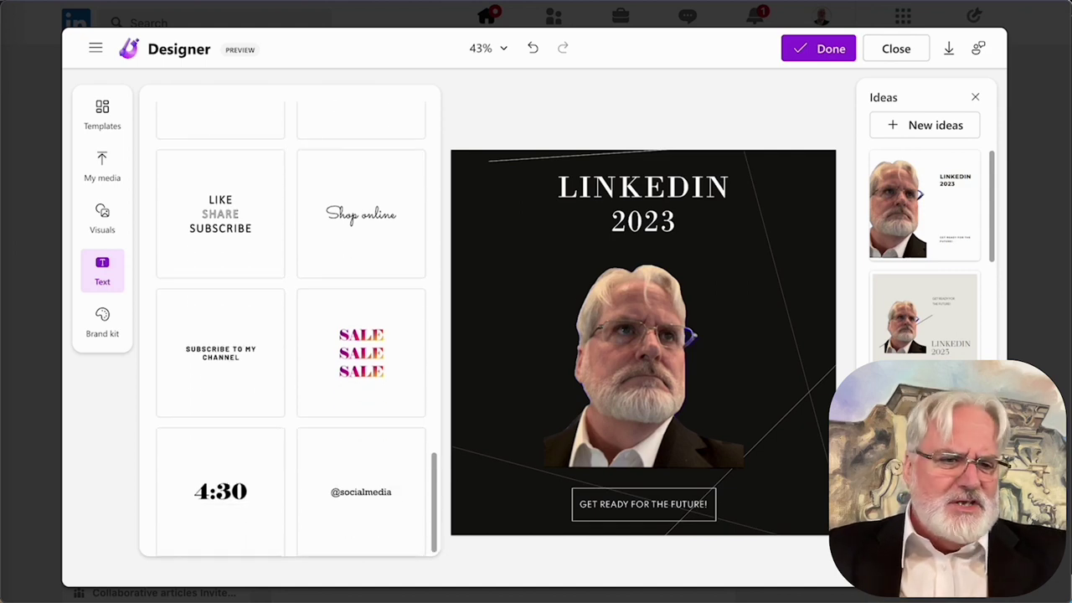
scroll(291, 327, "up", 10)
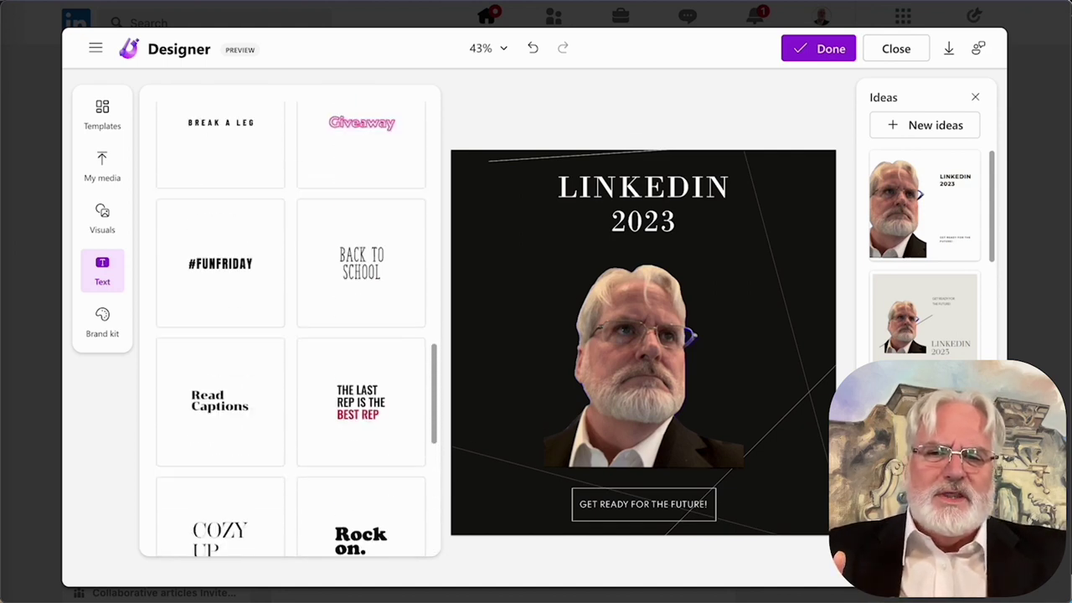
scroll(291, 327, "up", 9)
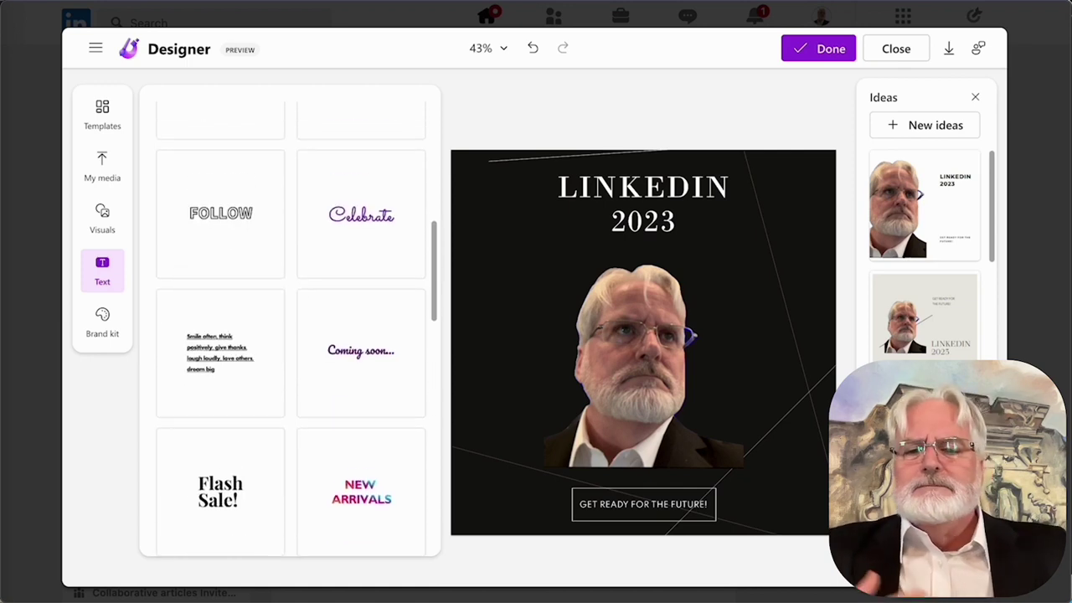
scroll(291, 326, "up", 8)
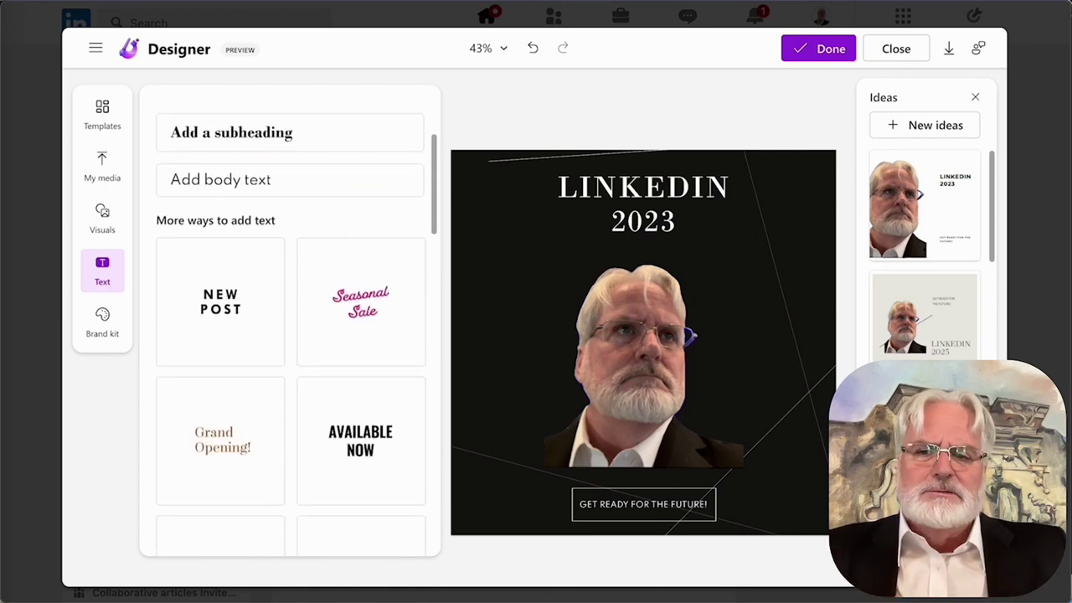
left_click(261, 452)
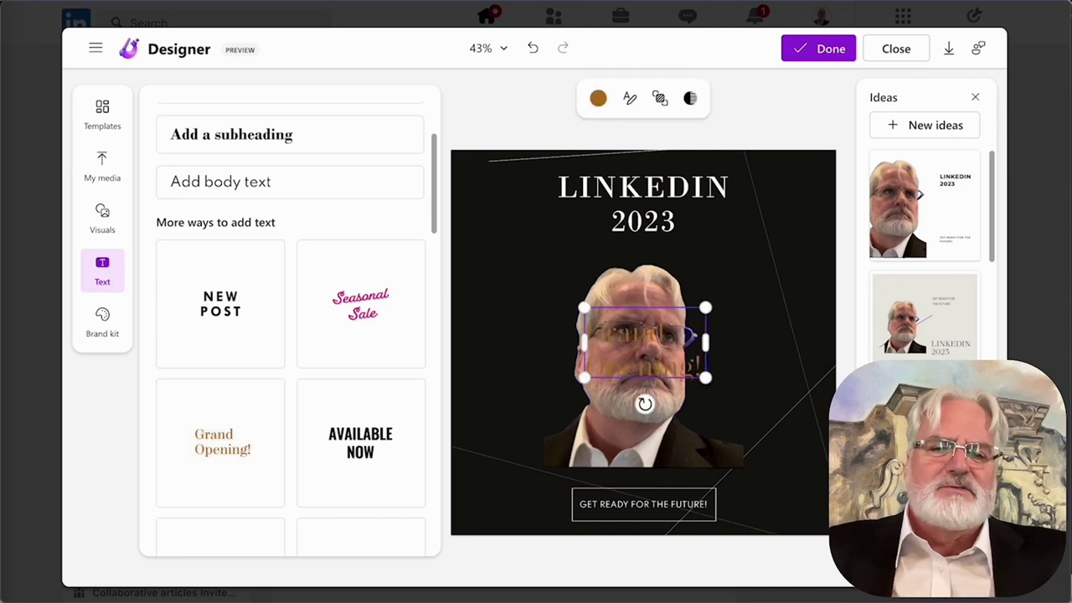
left_click_drag(706, 379, 836, 453)
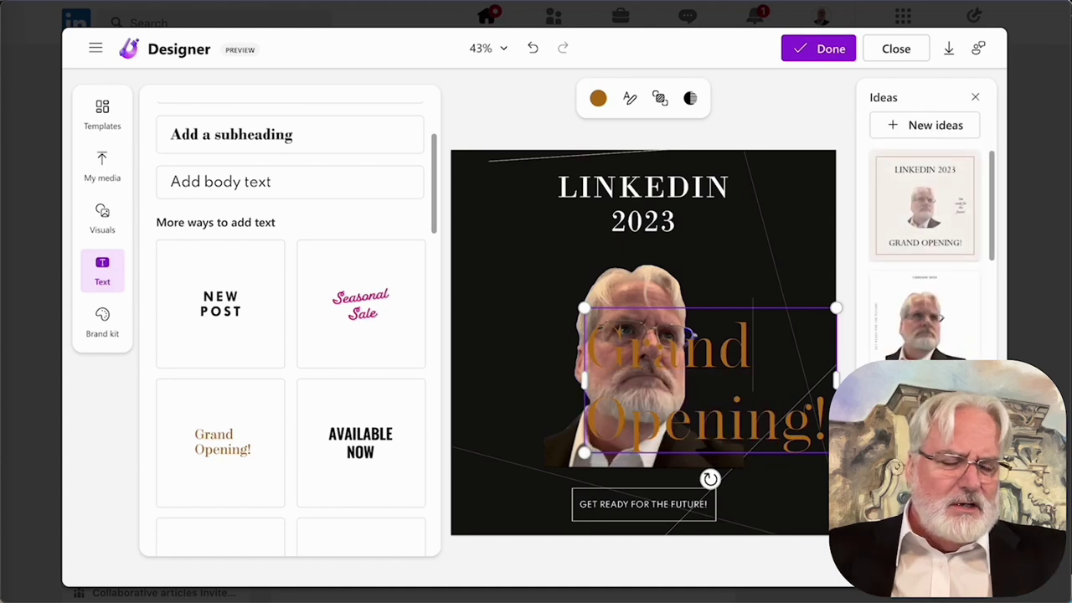
left_click_drag(584, 452, 718, 375)
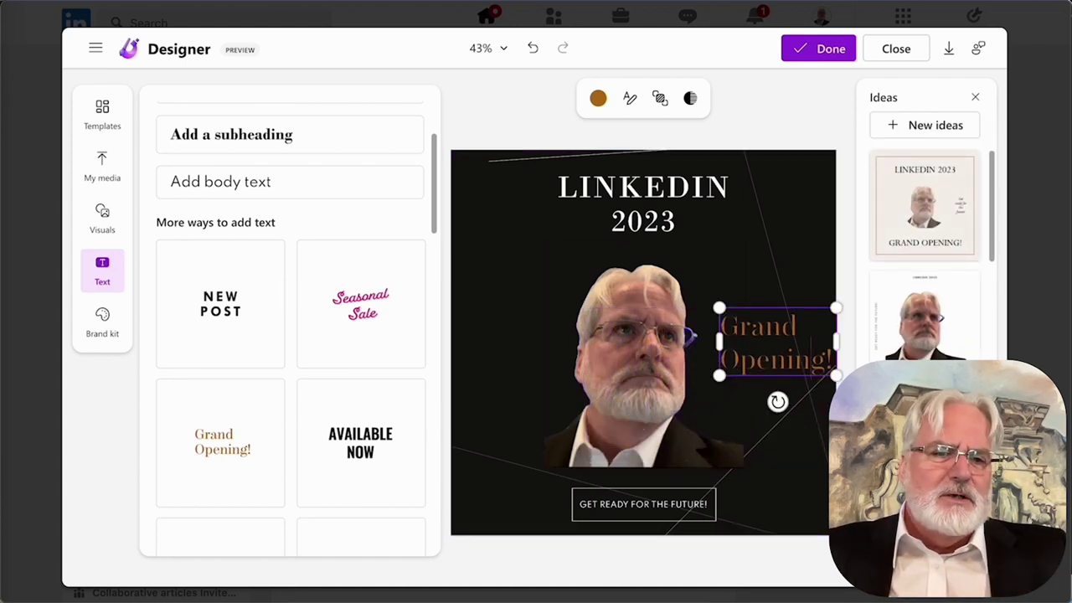
Try to delete the "Grand Opening!" text and shrink it to a tiny size at the design's right edge
key("BackSpace")
key("BackSpace")
left_click_drag(719, 375, 823, 312)
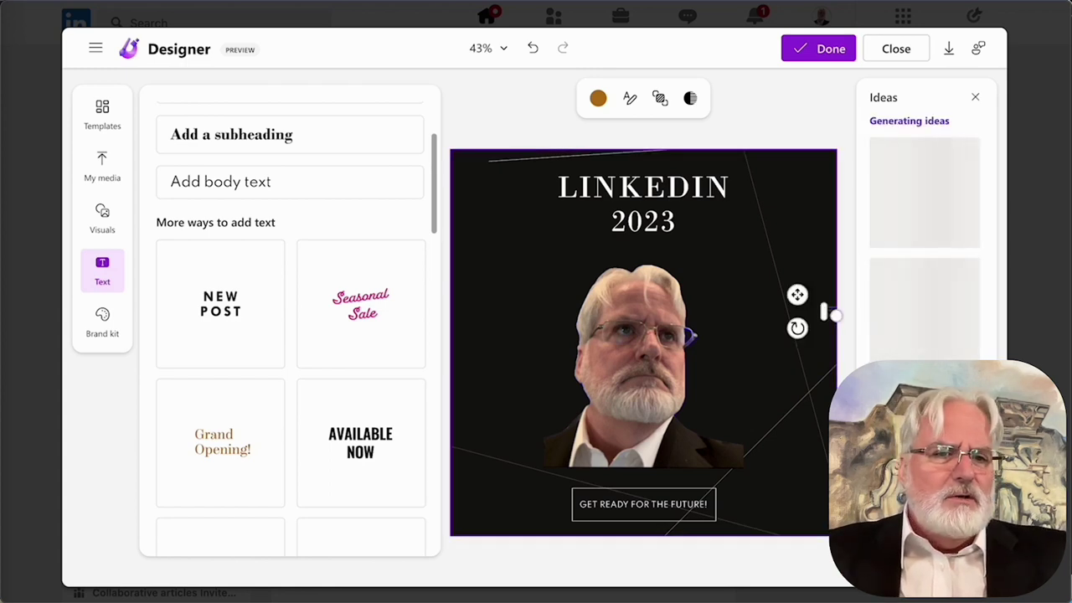
key("Escape")
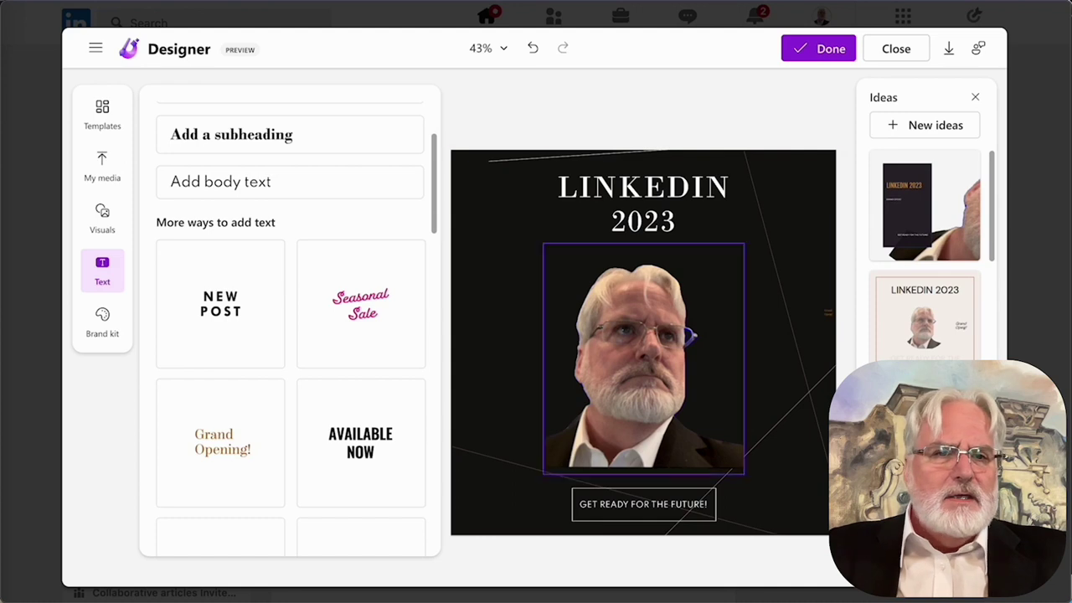
Browse the suggested brand kit styles and apply the Posterama and Avenir Next style to the design
left_click(104, 335)
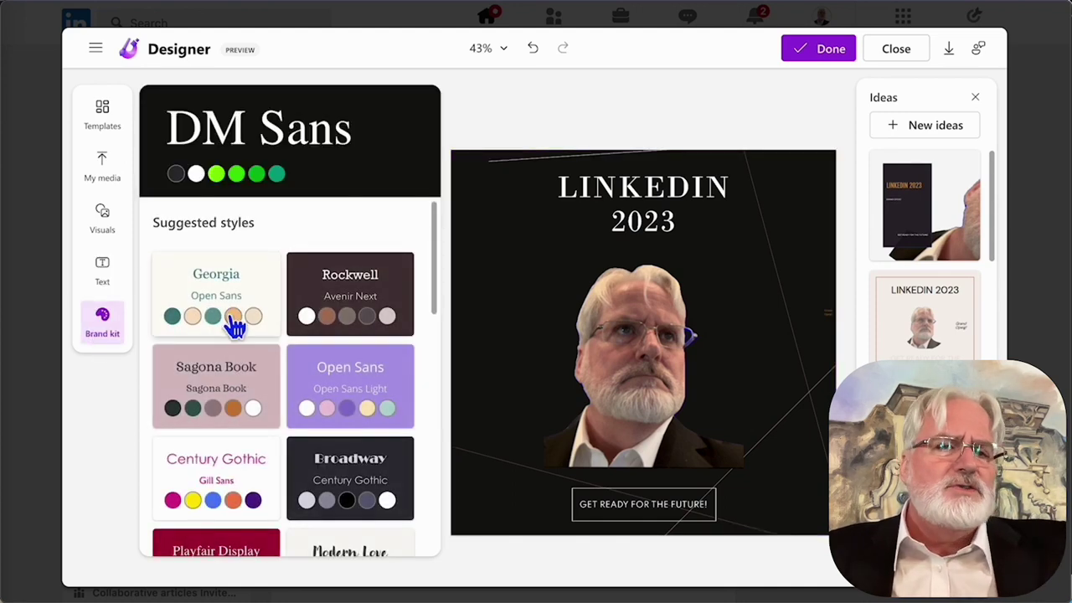
scroll(228, 377, "down", 8)
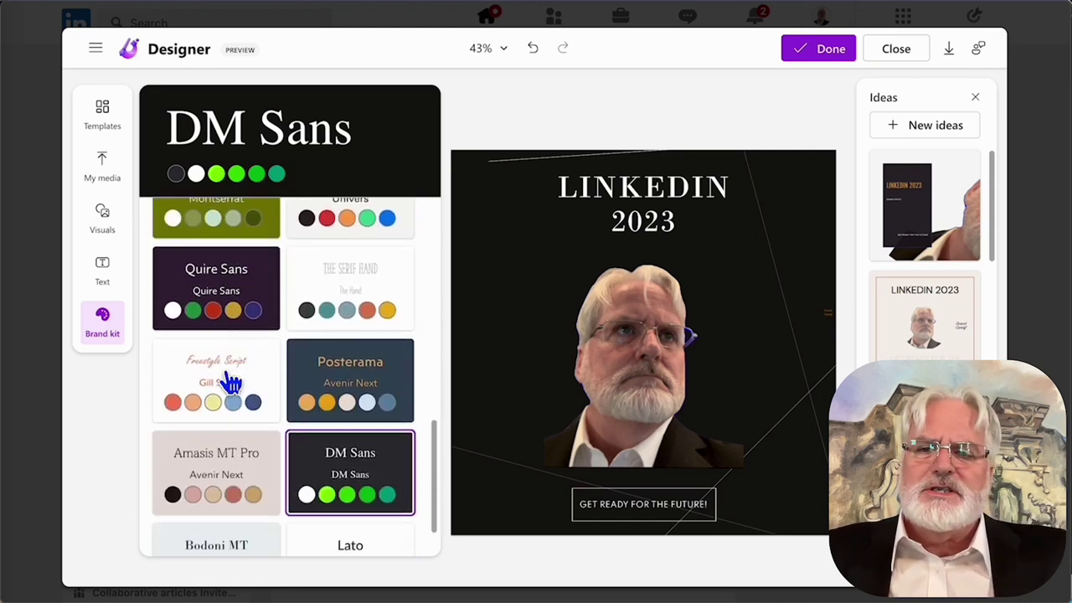
scroll(228, 381, "down", 2)
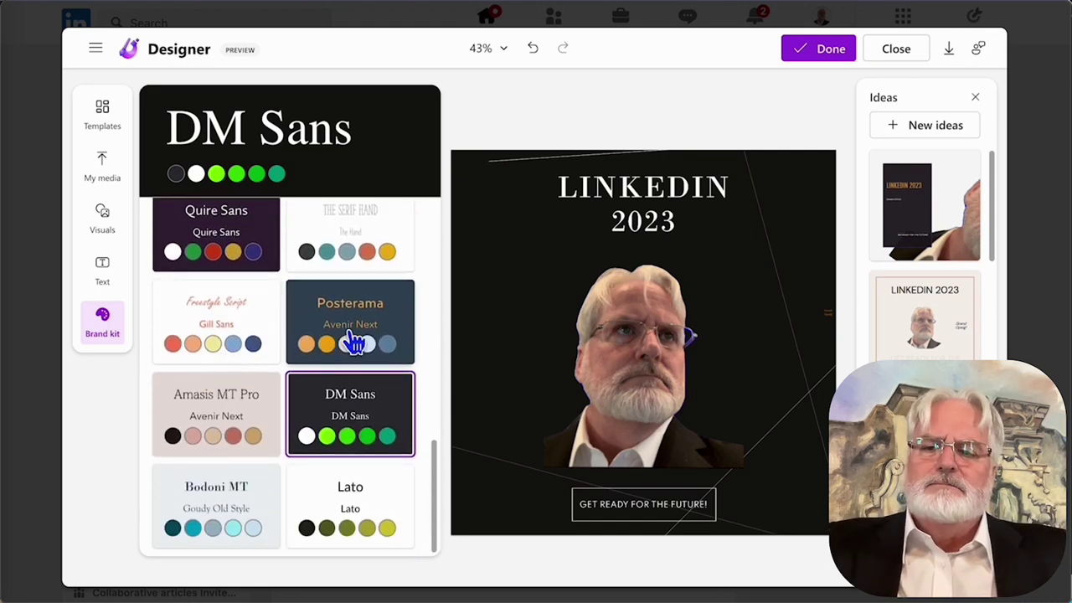
left_click(355, 342)
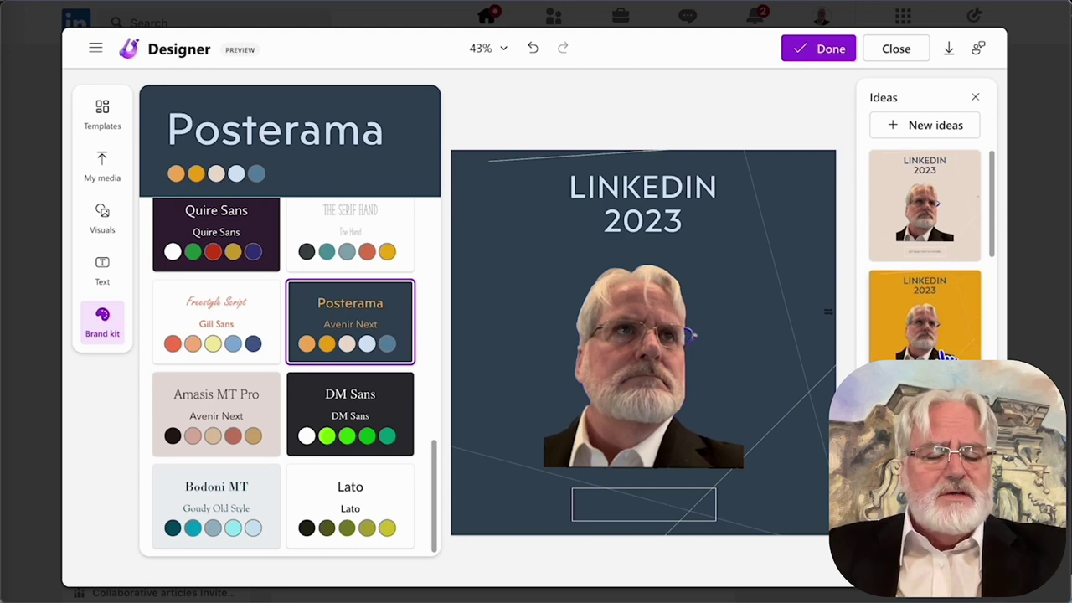
Browse the generated design ideas and apply the yellow-orange one with the centred "LINKEDIN 2023" heading above the portrait
scroll(924, 251, "down", 5)
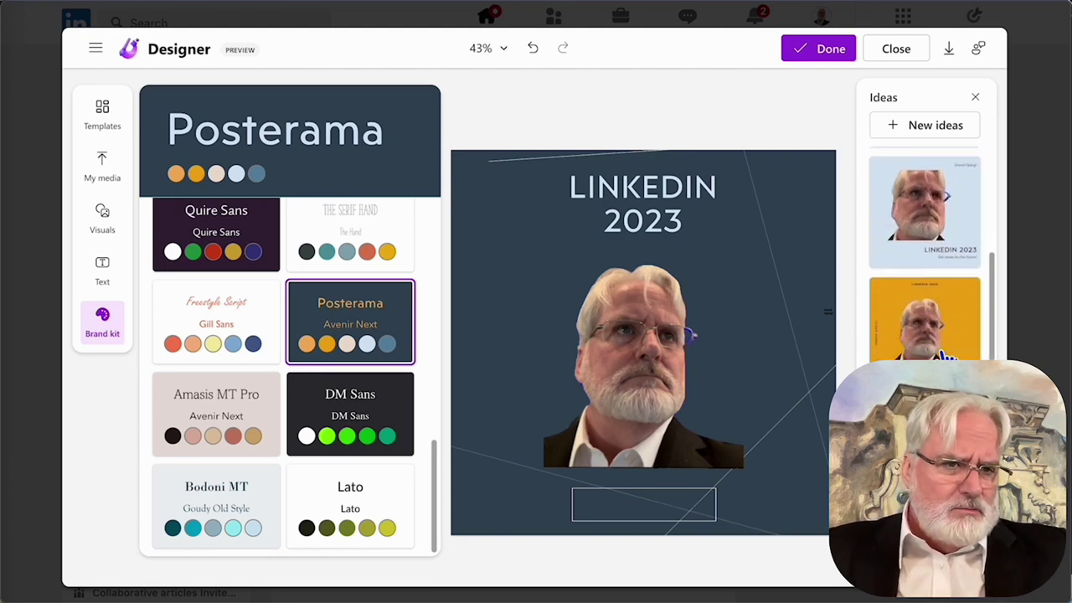
scroll(925, 251, "down", 10)
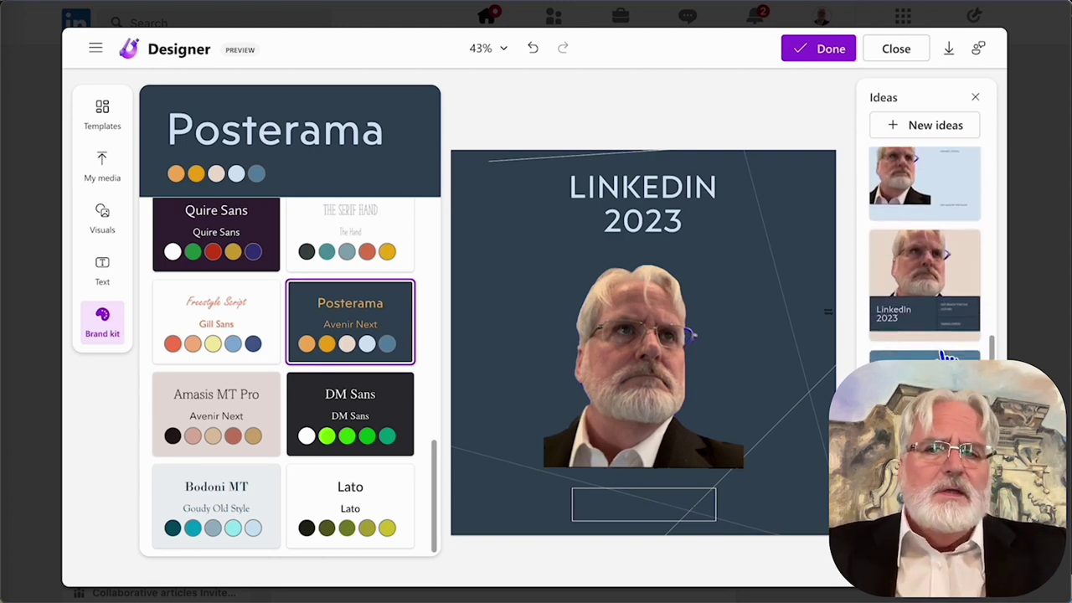
scroll(946, 356, "down", 5)
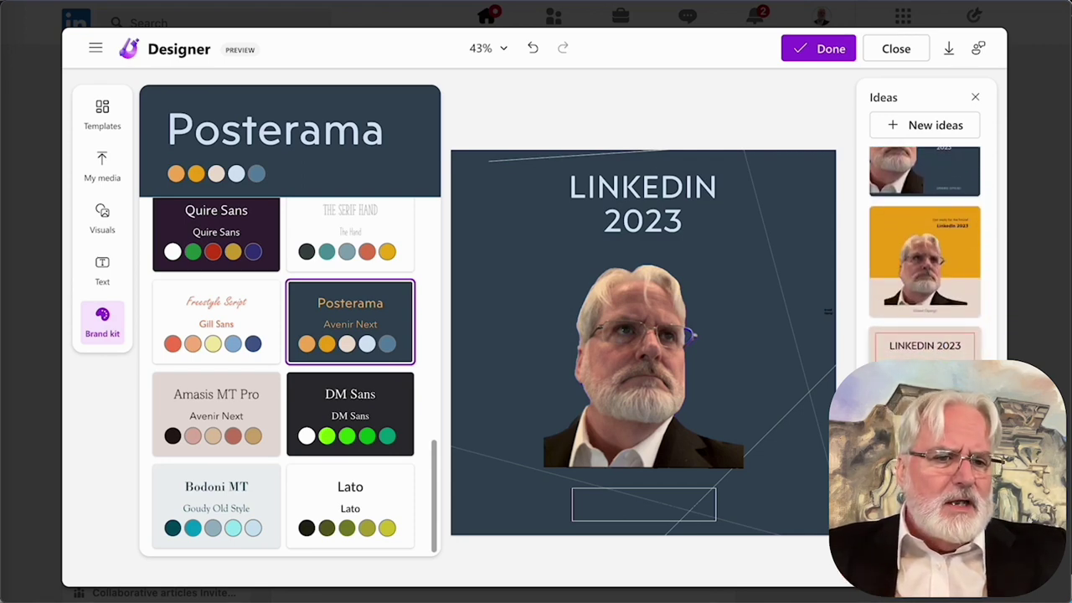
scroll(924, 251, "down", 10)
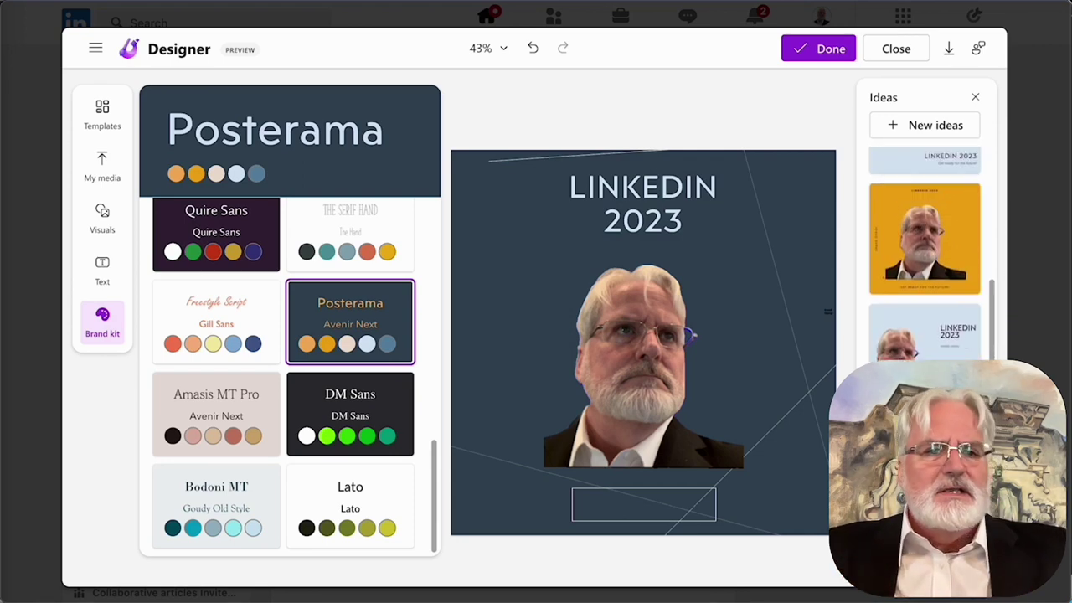
scroll(924, 251, "up", 10)
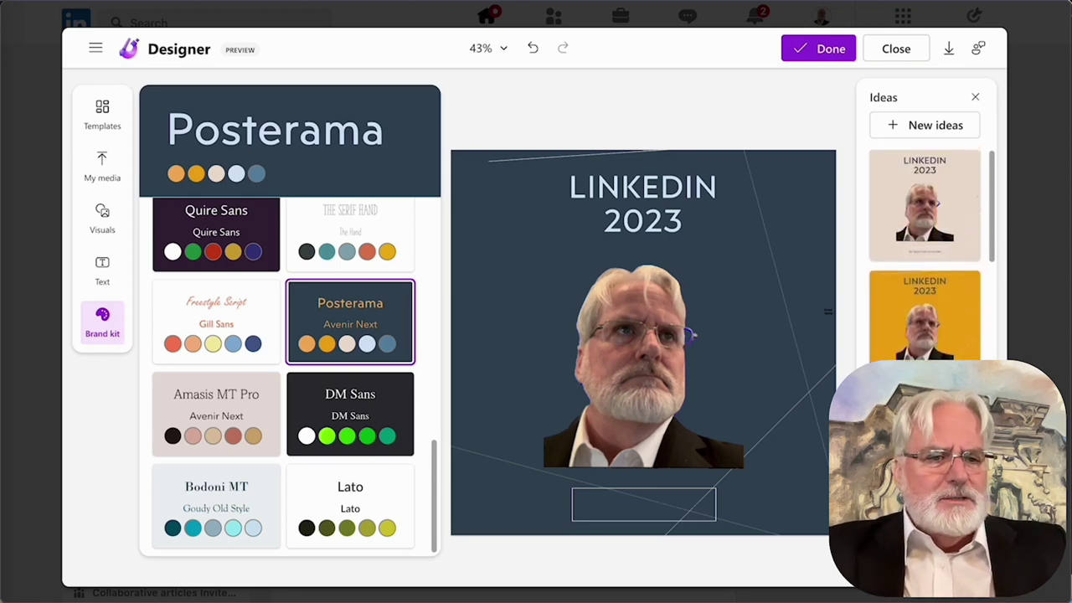
left_click(971, 355)
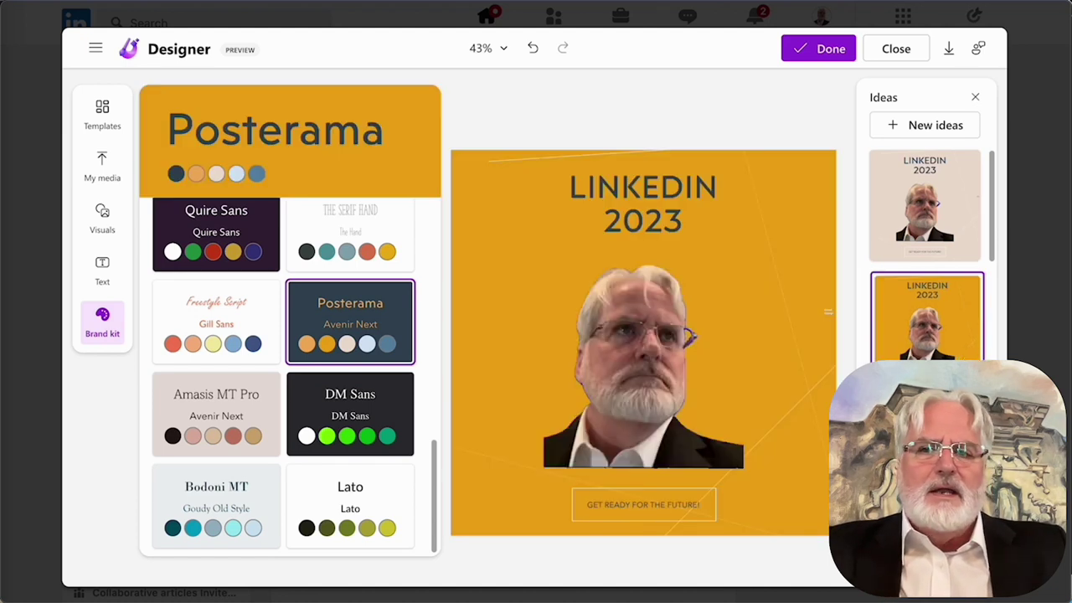
Download the design as a PNG with transparent background and watermark removed, saving it as Designer in Downloads
left_click(950, 52)
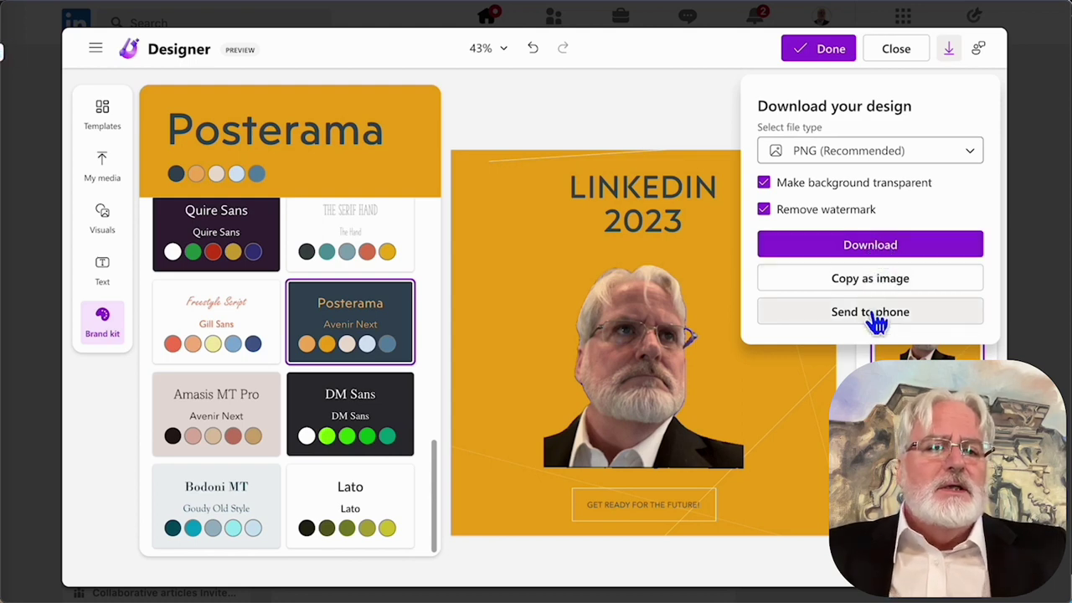
left_click(875, 247)
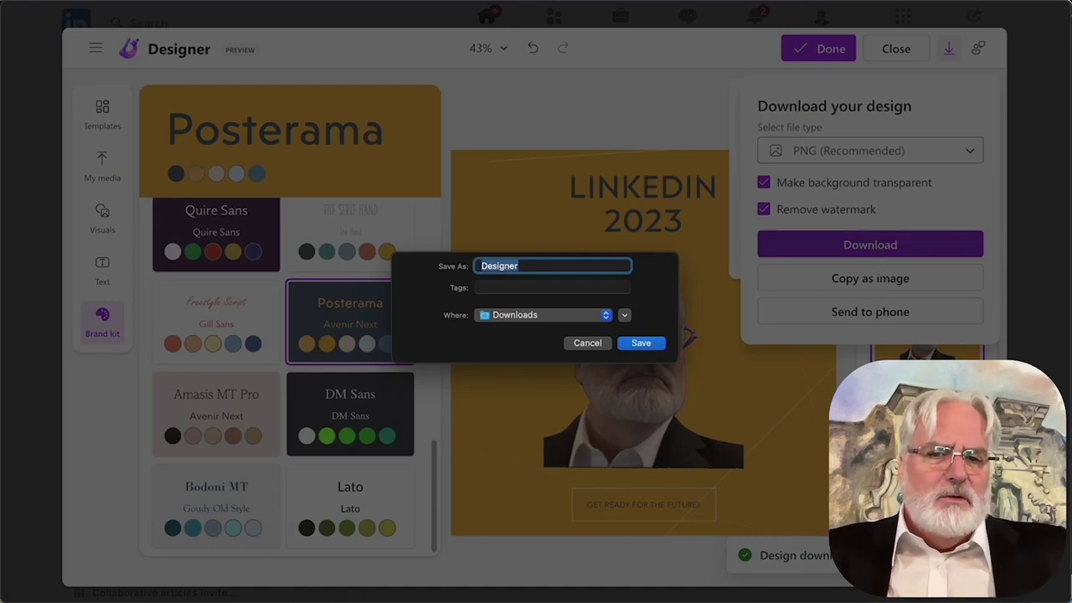
left_click(647, 342)
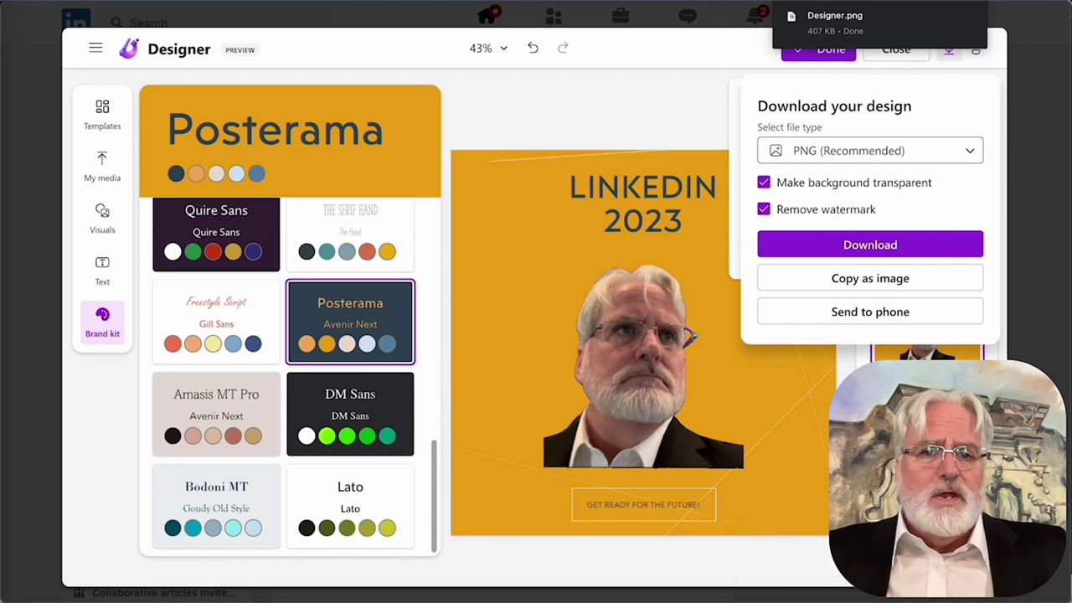
left_click(950, 50)
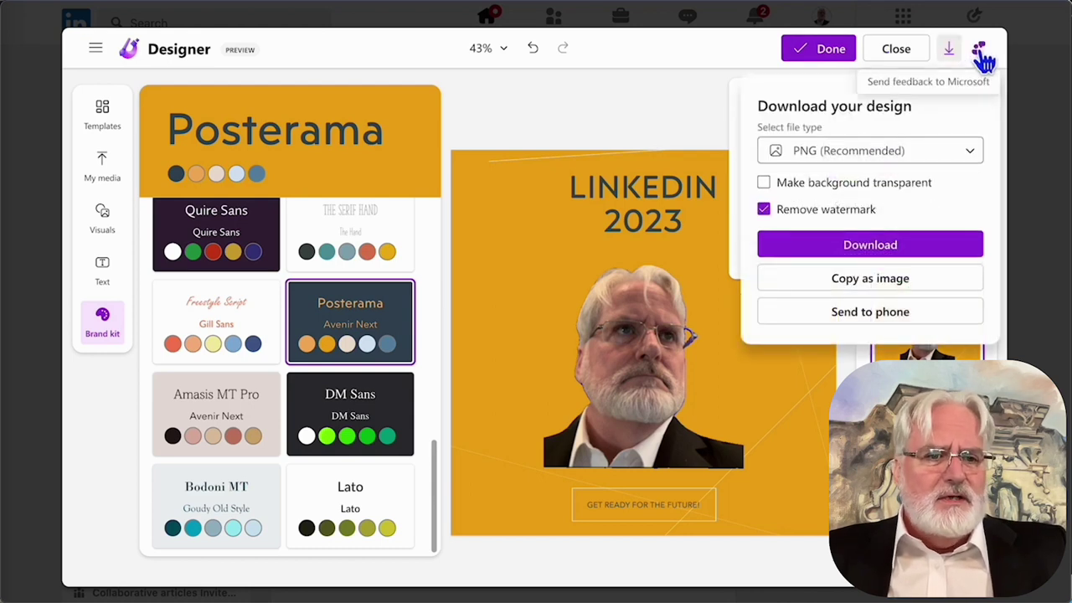
View the "I have a suggestion" feedback form for Microsoft and close it without submitting anything
left_click(979, 55)
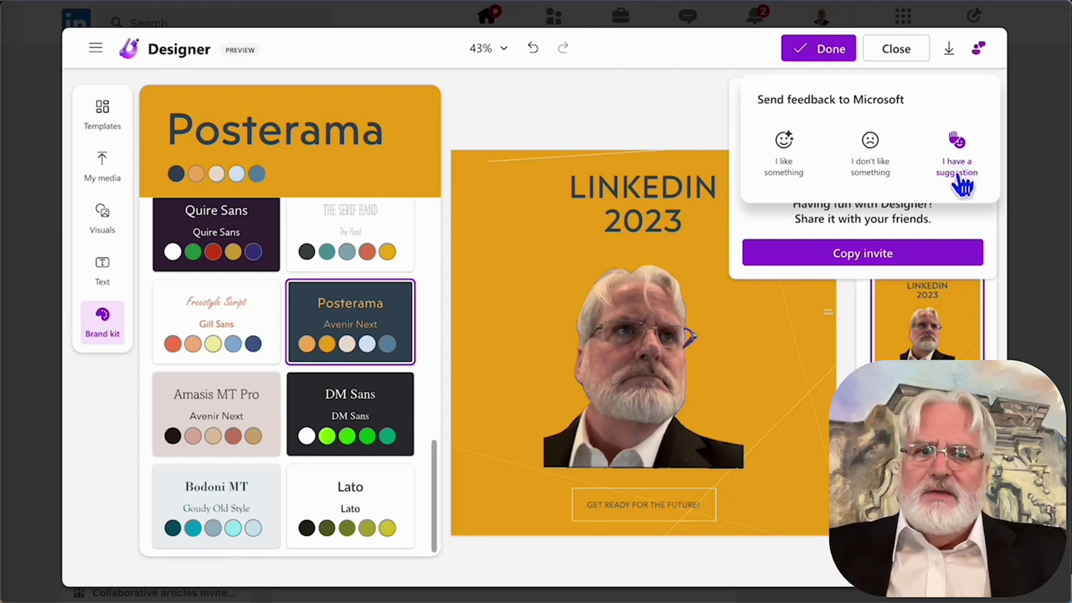
left_click(957, 173)
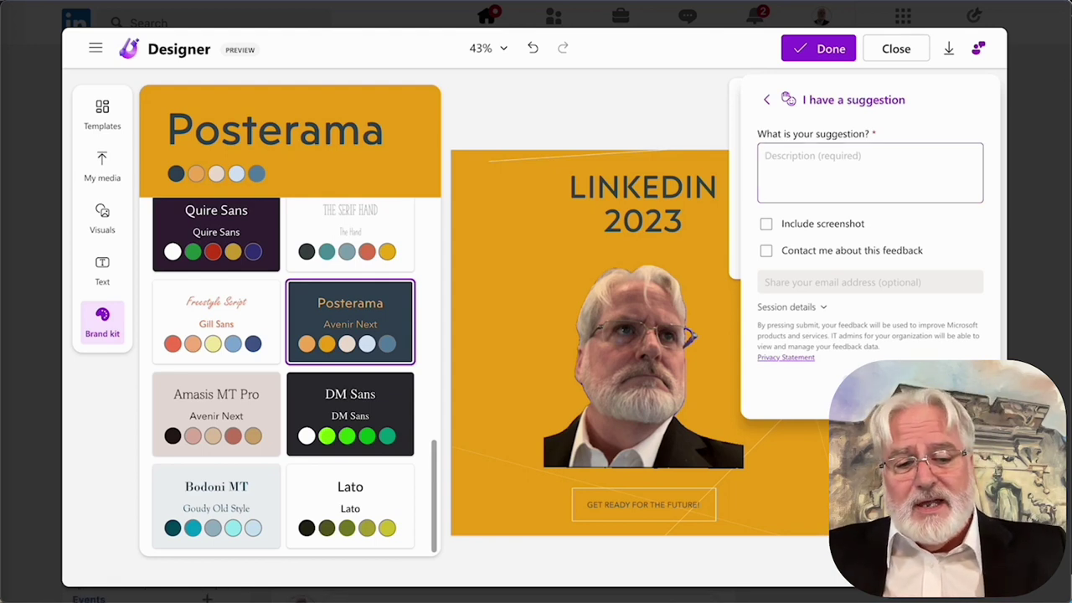
left_click(978, 49)
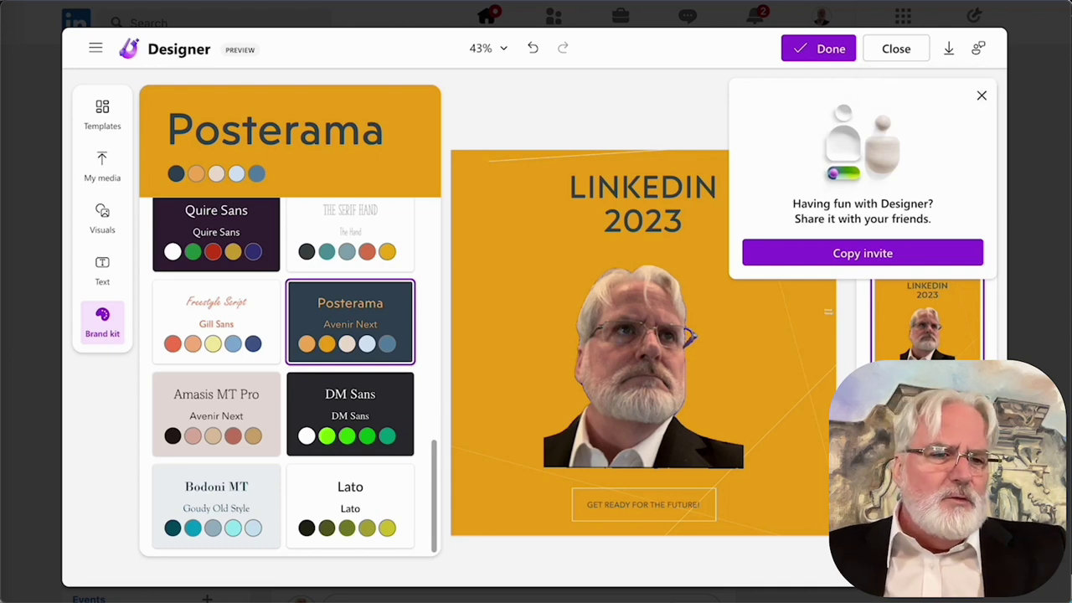
Dismiss the invitation to share Designer with friends and close Designer to return to the LinkedIn post composer
left_click(985, 99)
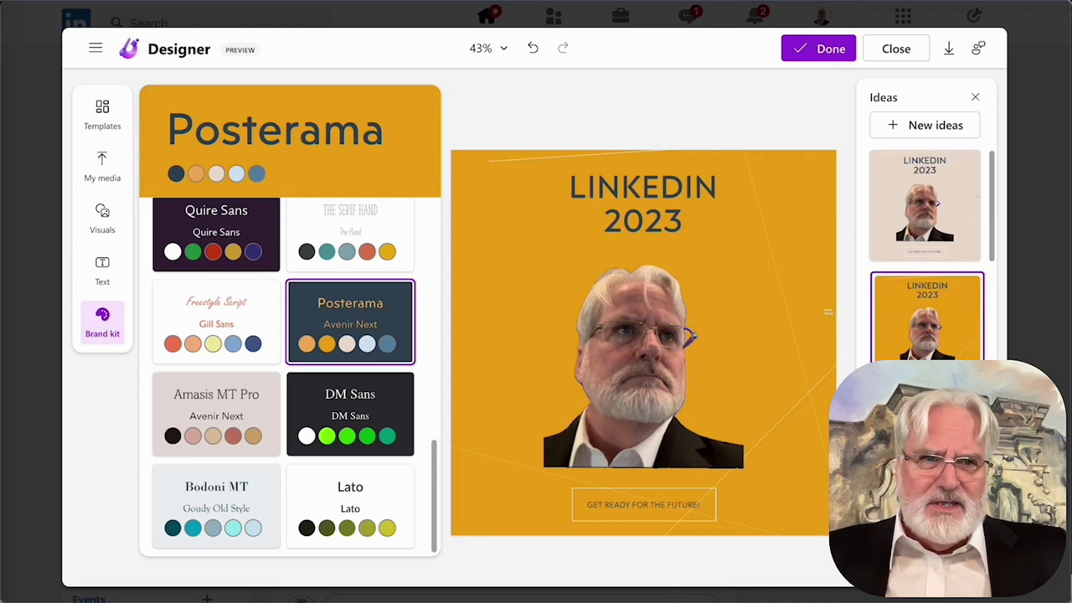
left_click(898, 52)
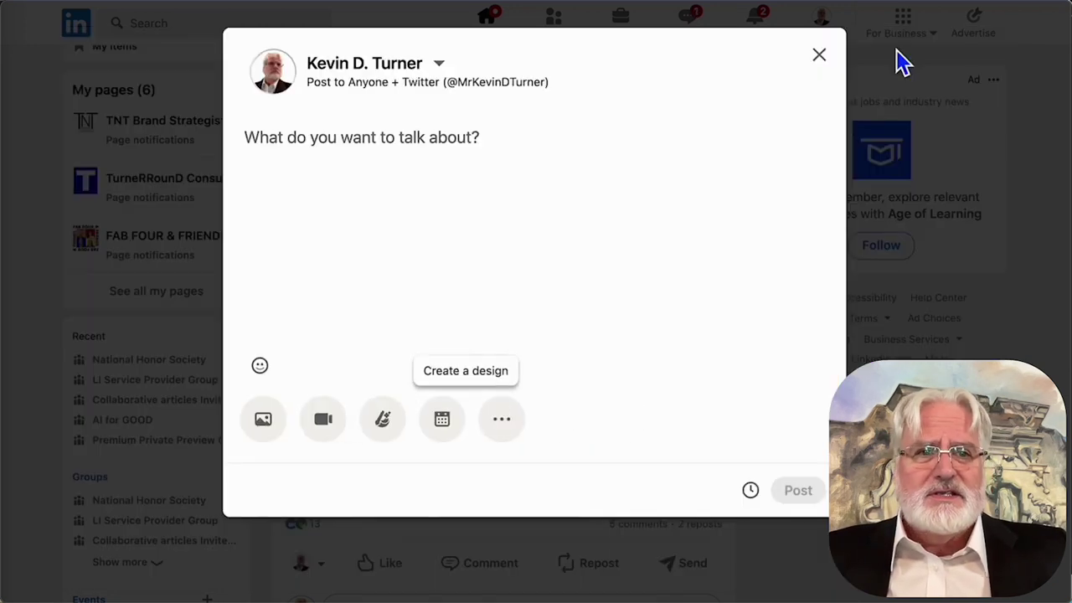